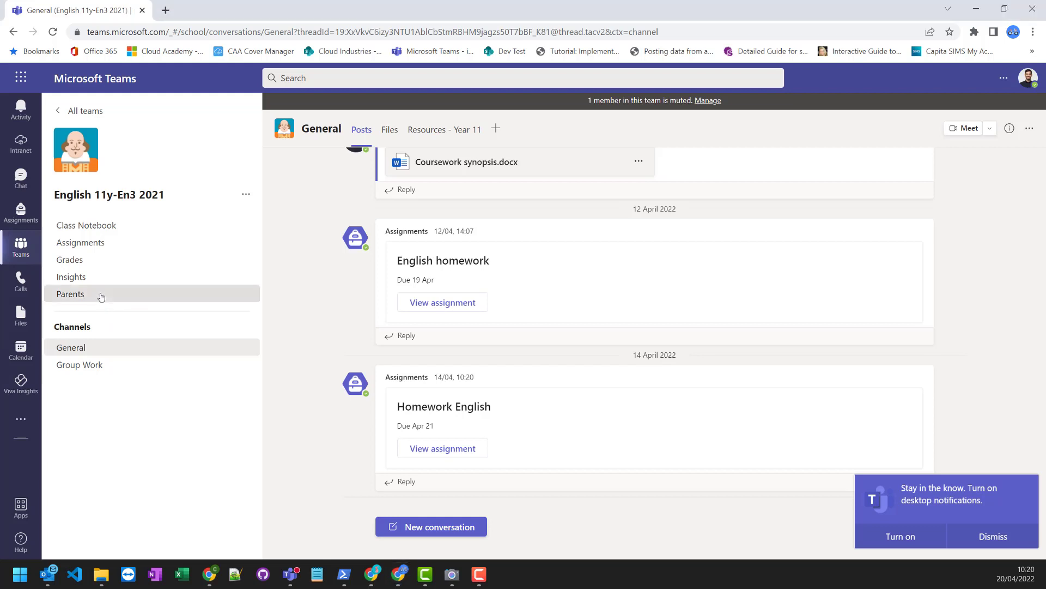
Review the class team's Parents page and start a group chat with one student's guardians
click(101, 297)
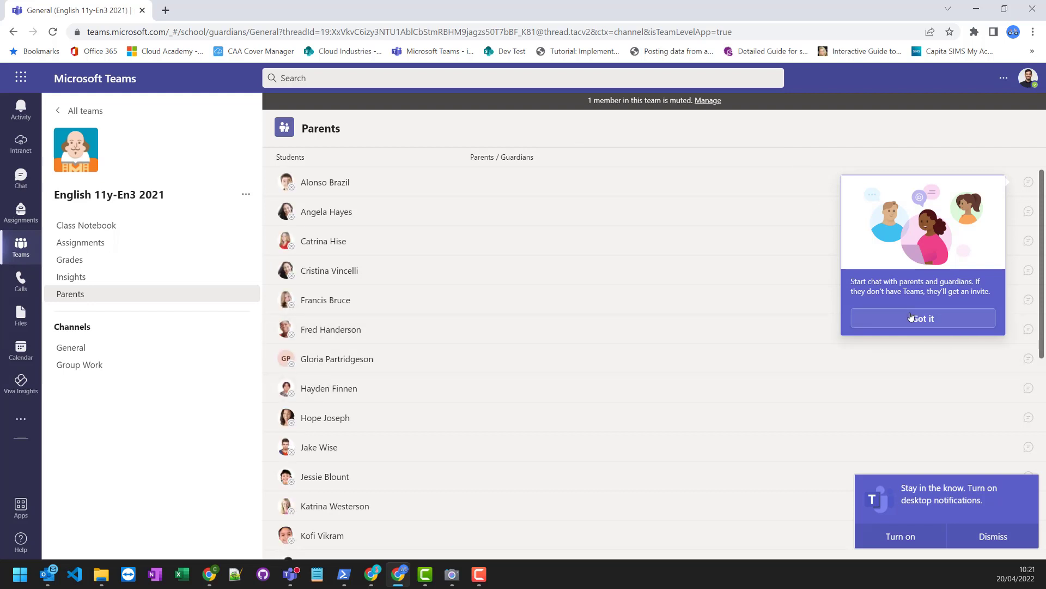
click(927, 320)
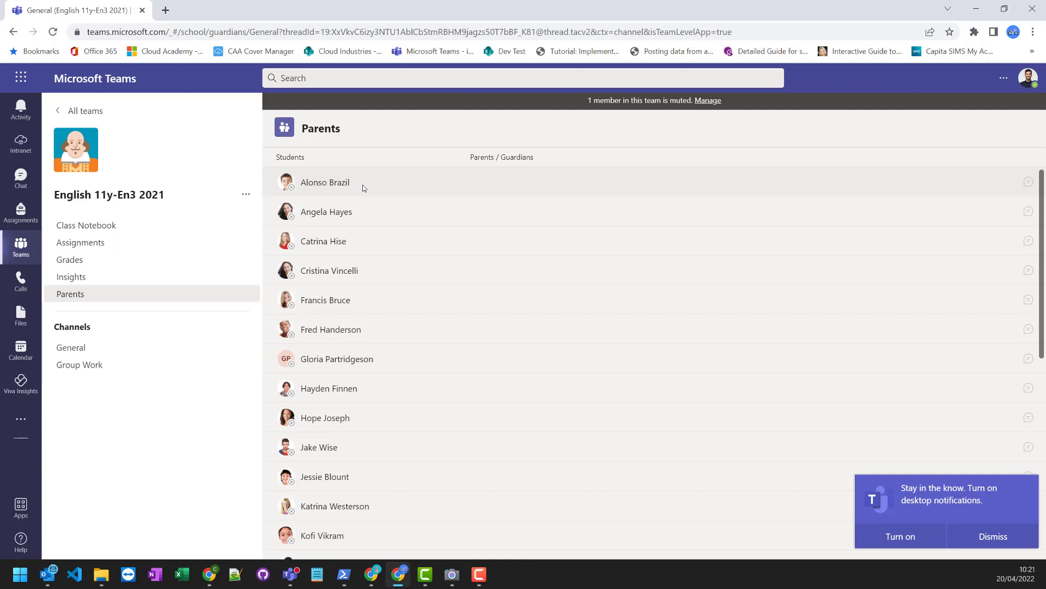
scroll(485, 224, down, 7)
scroll(497, 242, down, 1)
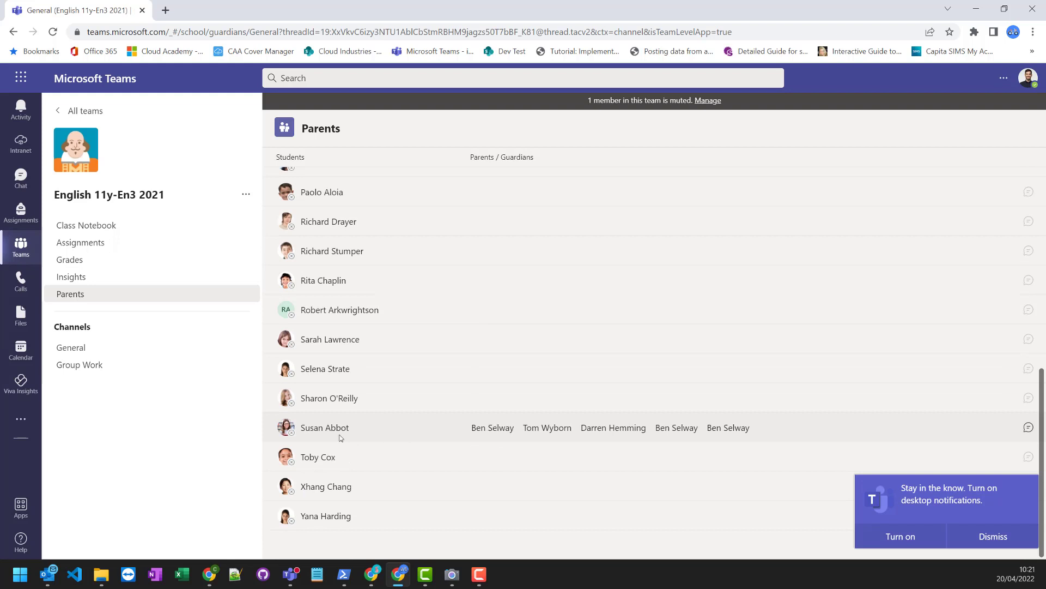
click(969, 539)
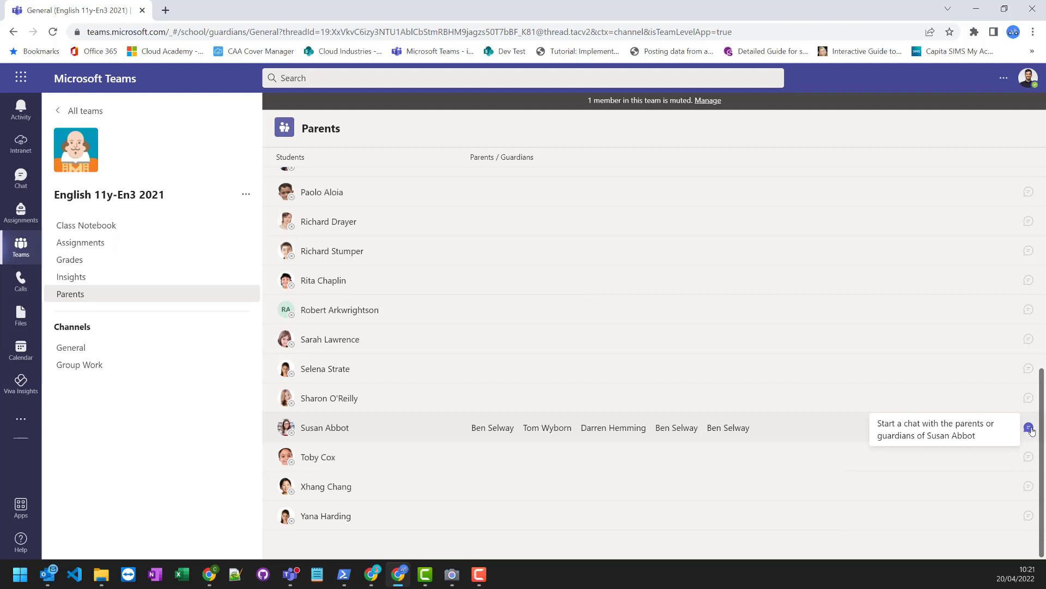
click(1030, 428)
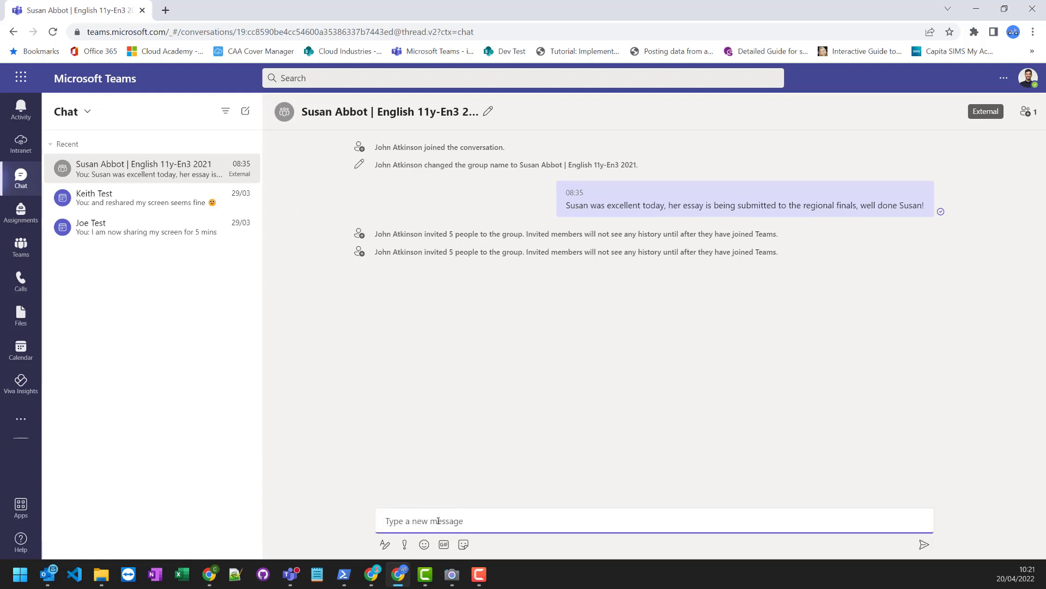
Send the guardians a message saying the student was excellent in class today, well done
text(Susan was excellent in class today, well done!)
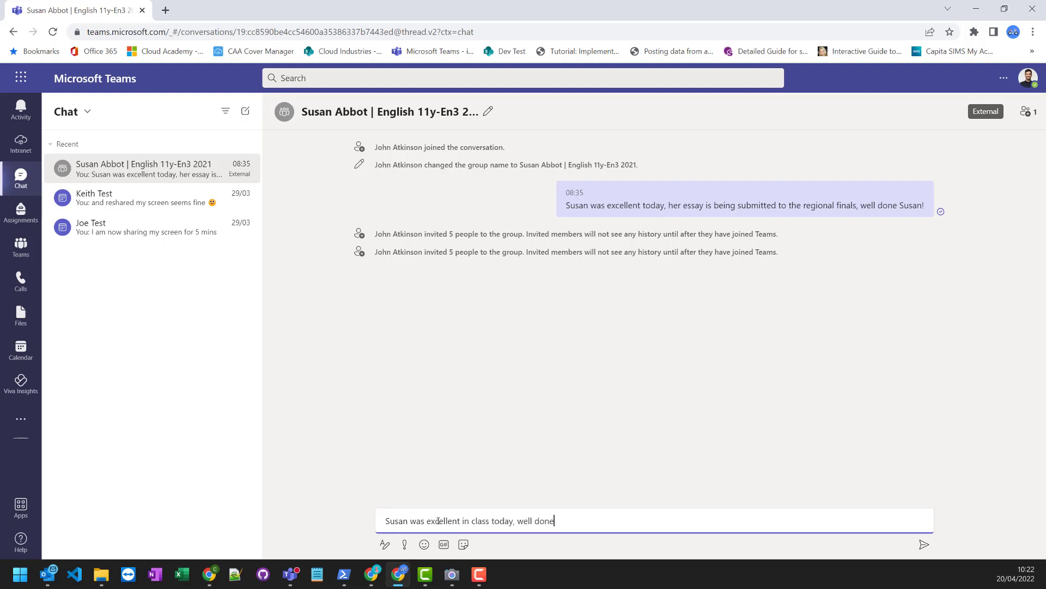
key(Return)
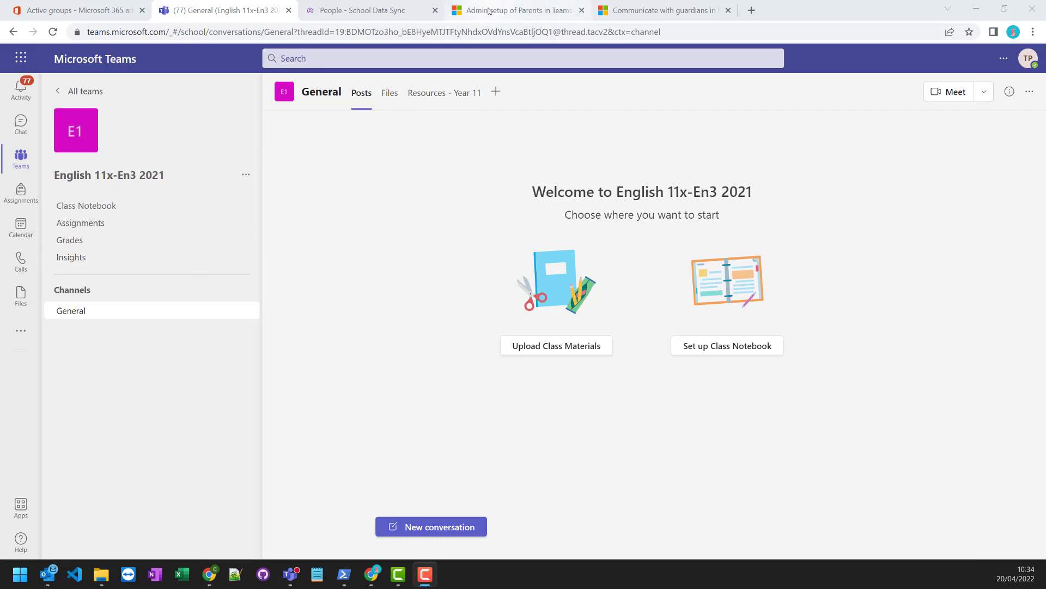
Accept cookies on the Parents setup article and highlight the School Data Sync CSV requirements
click(489, 10)
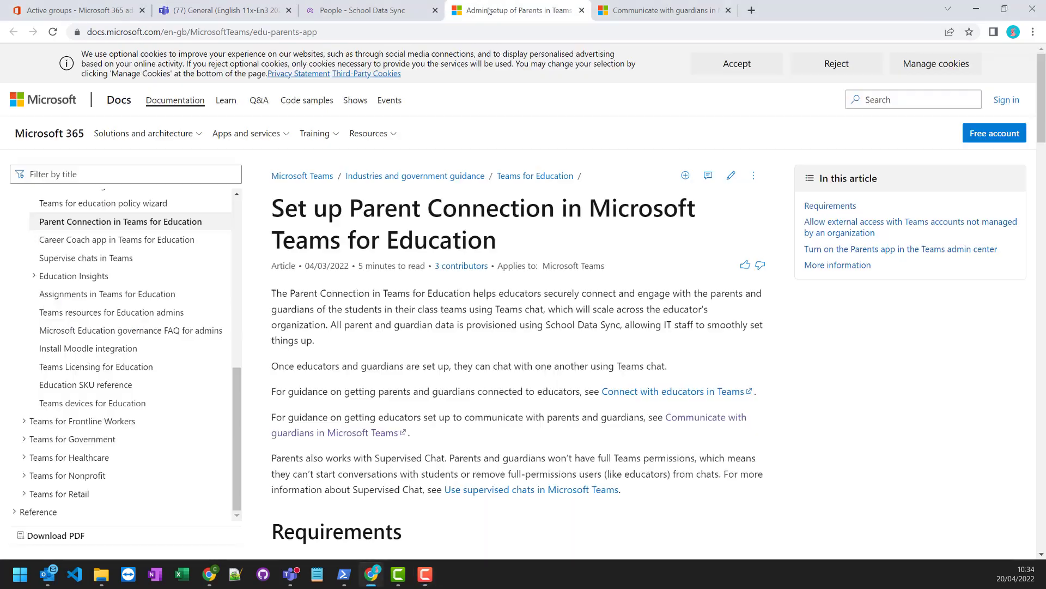
click(737, 64)
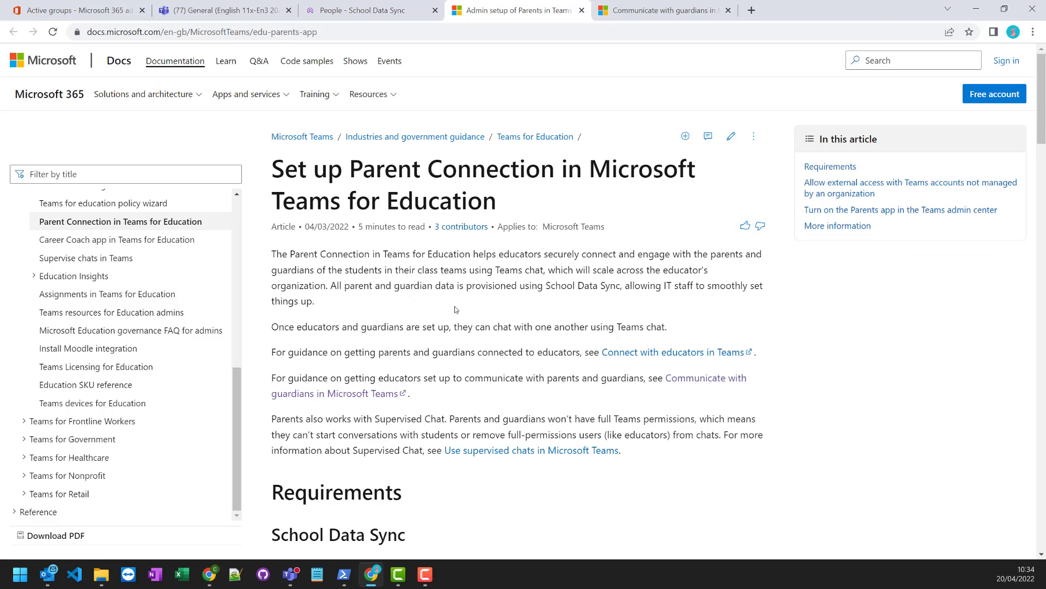
scroll(430, 273, down, 5)
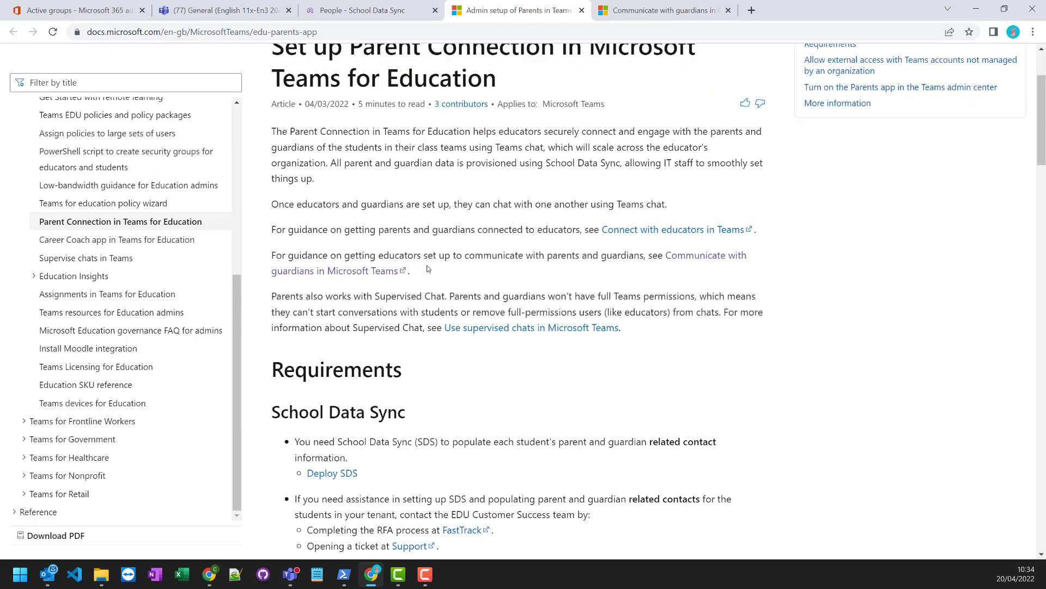
drag(271, 228, 408, 241)
scroll(469, 360, down, 1)
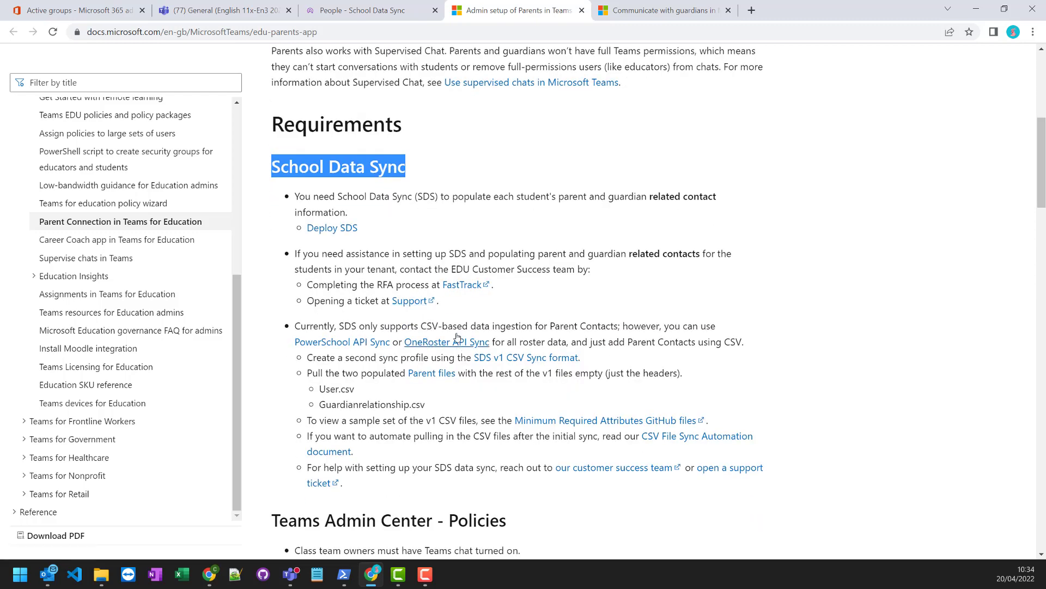
drag(421, 326, 470, 327)
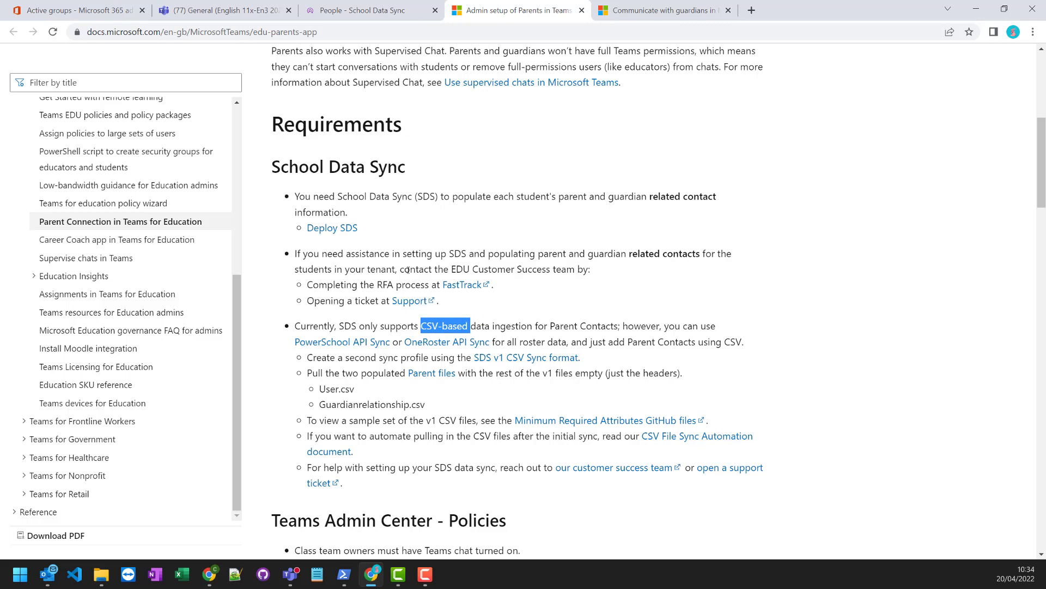
drag(427, 405, 322, 392)
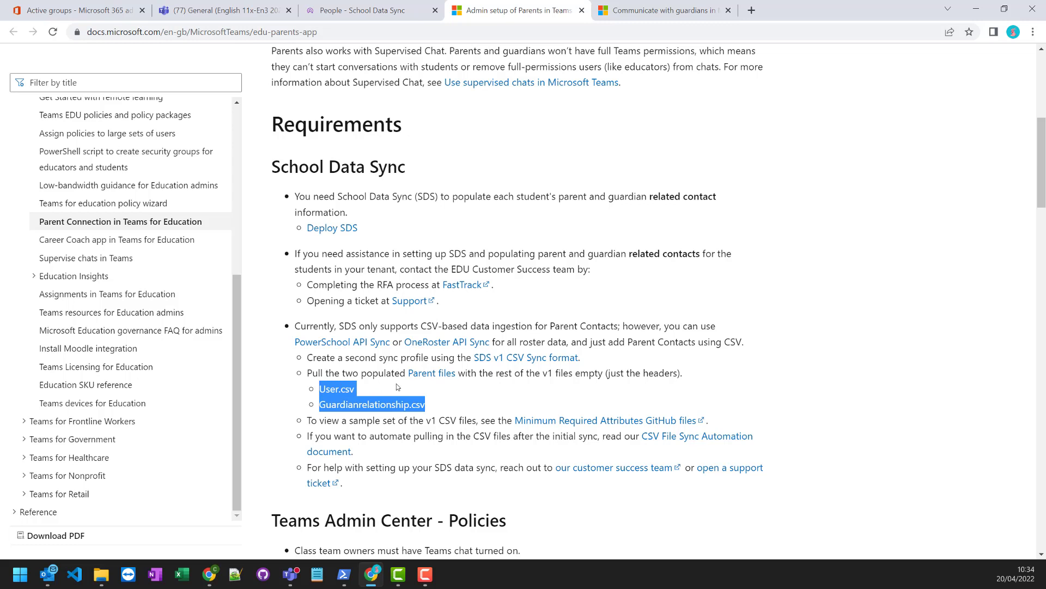
Check the School Data Sync people page, then locate the Users > External Access setting path
click(356, 7)
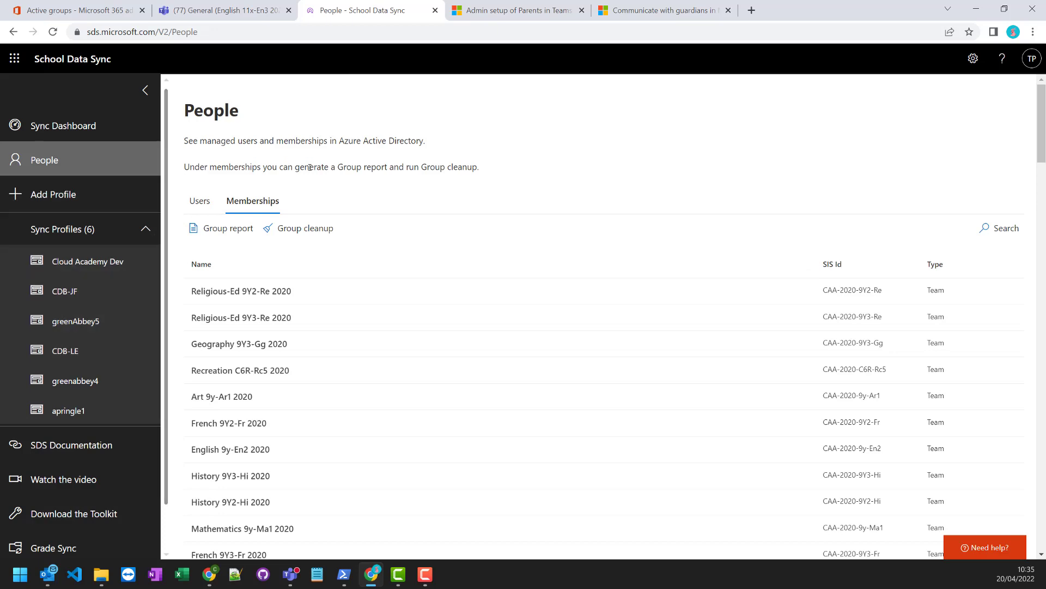
click(512, 12)
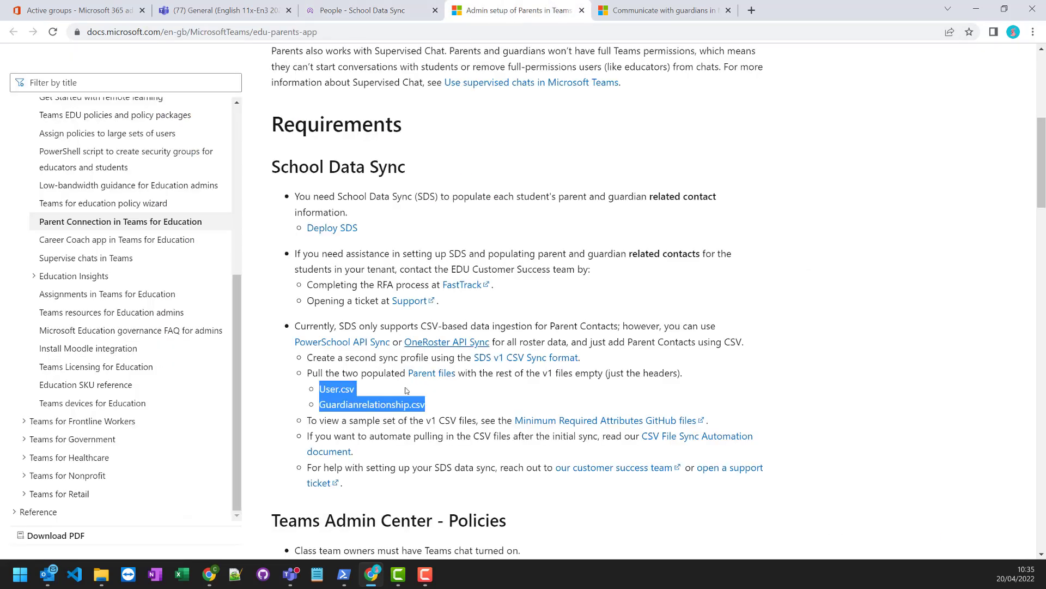
click(448, 401)
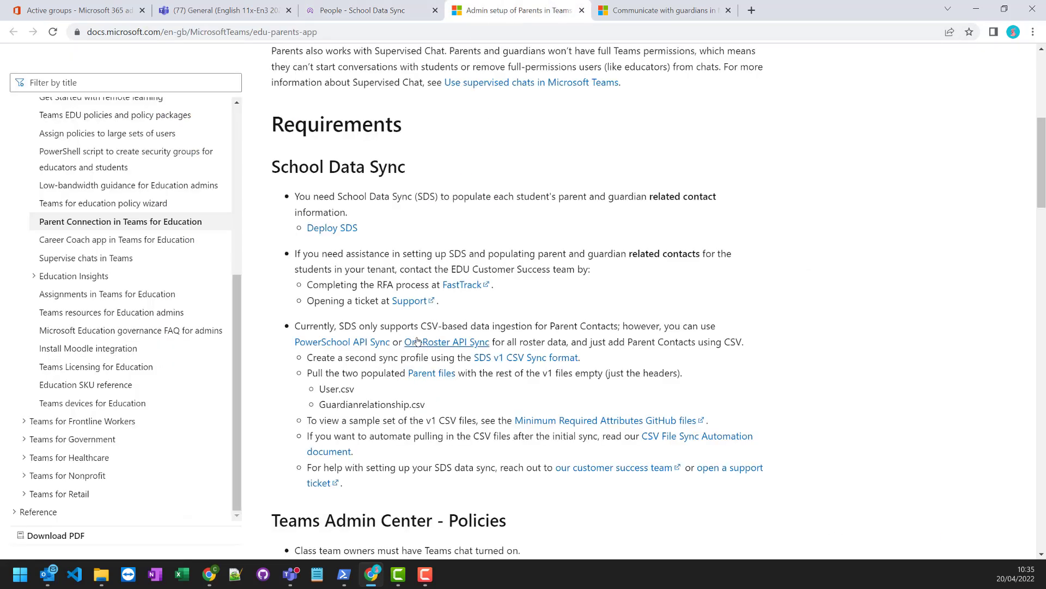
scroll(425, 394, down, 5)
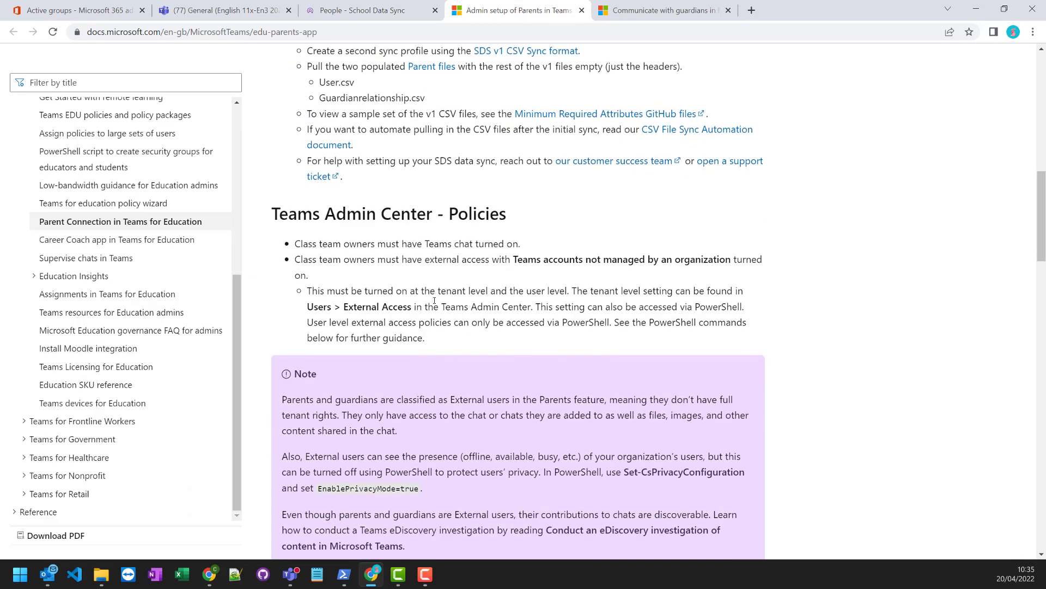
scroll(436, 297, down, 1)
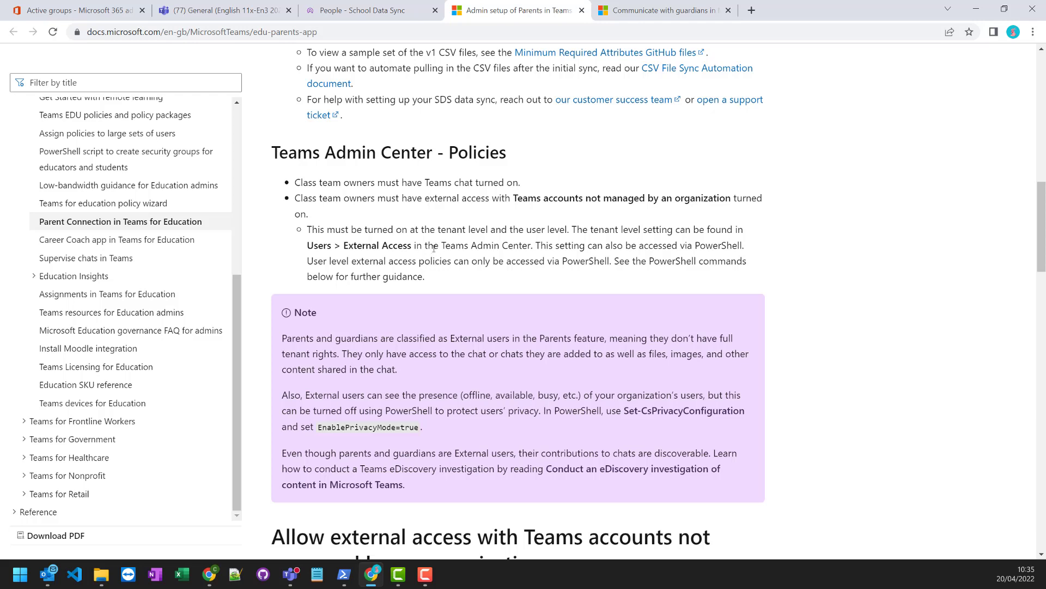
drag(413, 246, 308, 247)
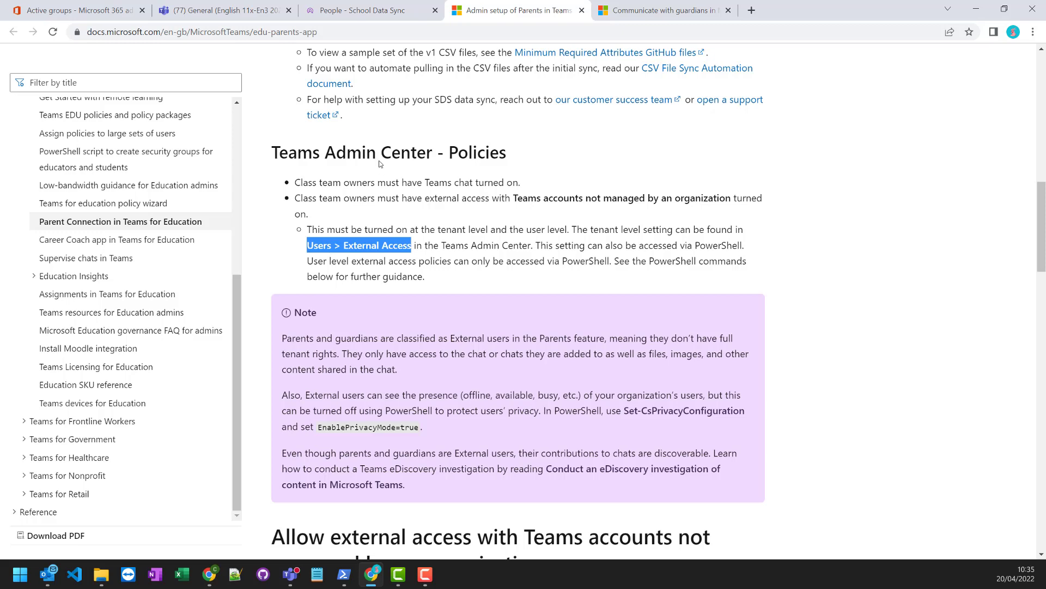
click(92, 12)
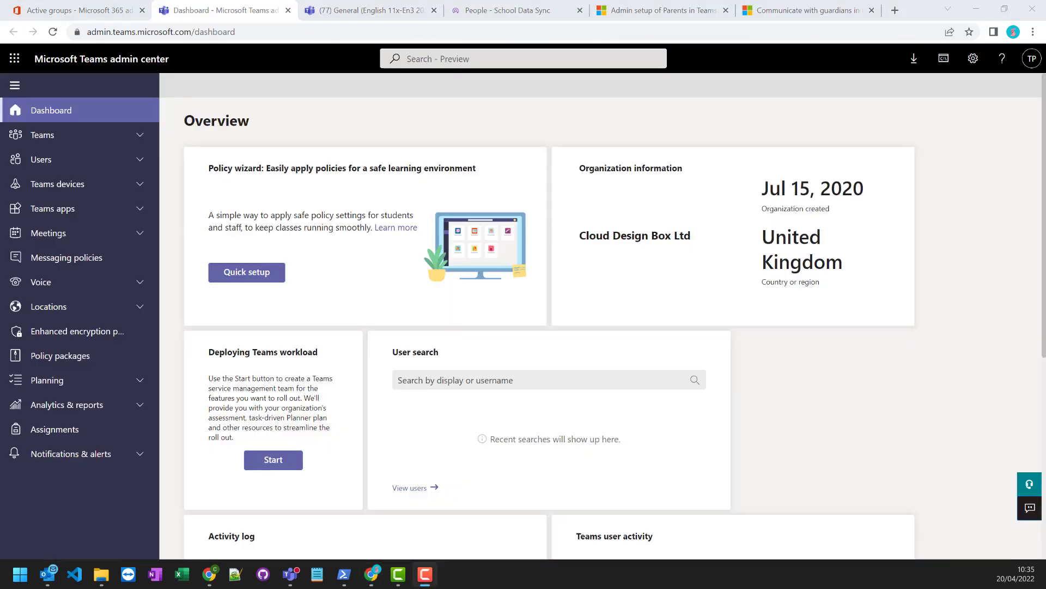
Confirm Users > External access has Teams accounts not managed by an organization turned On
click(140, 162)
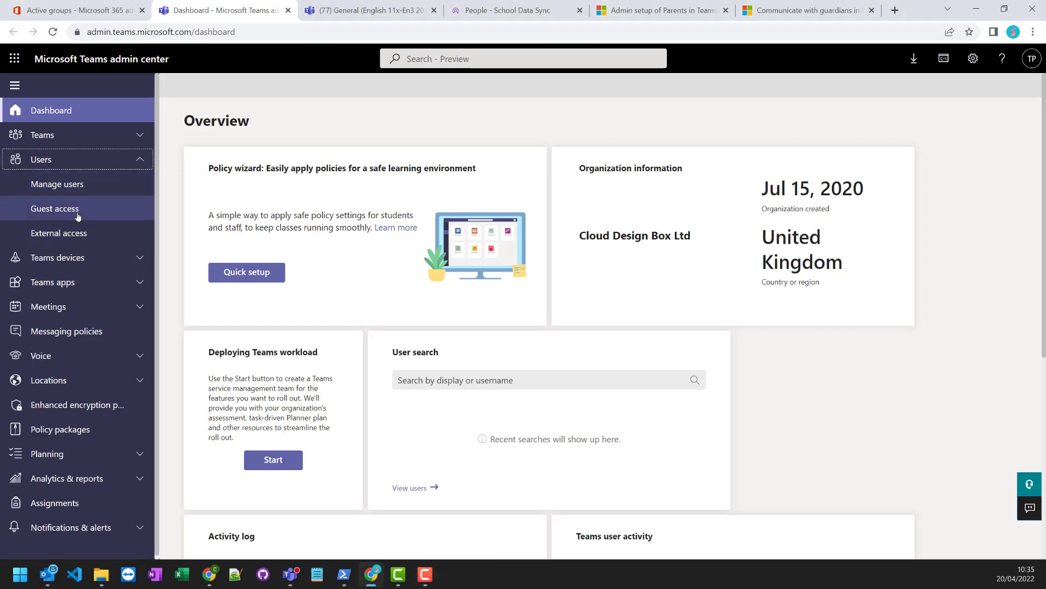
click(77, 238)
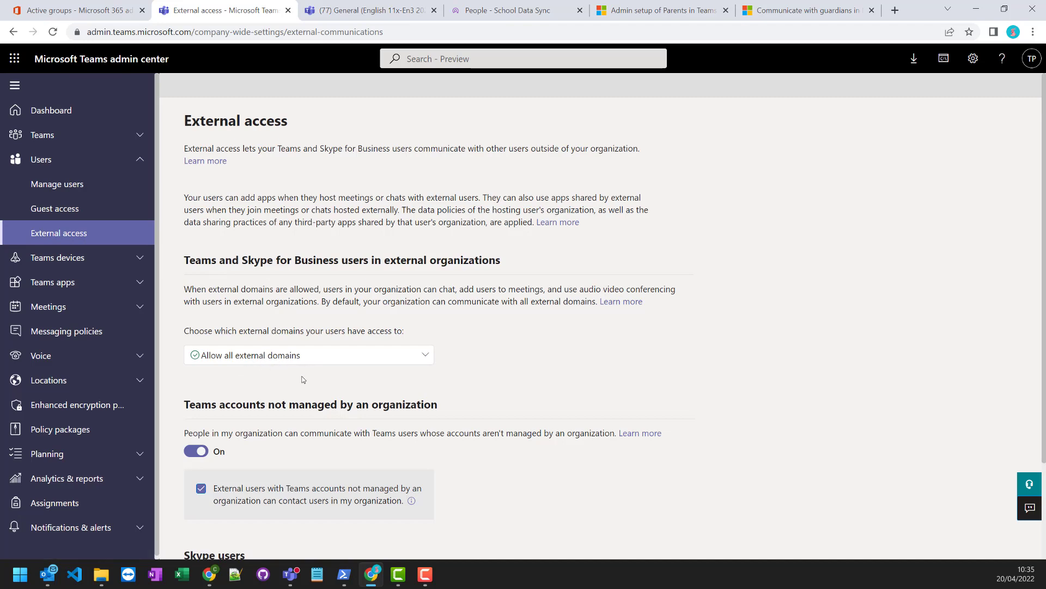
scroll(302, 376, down, 2)
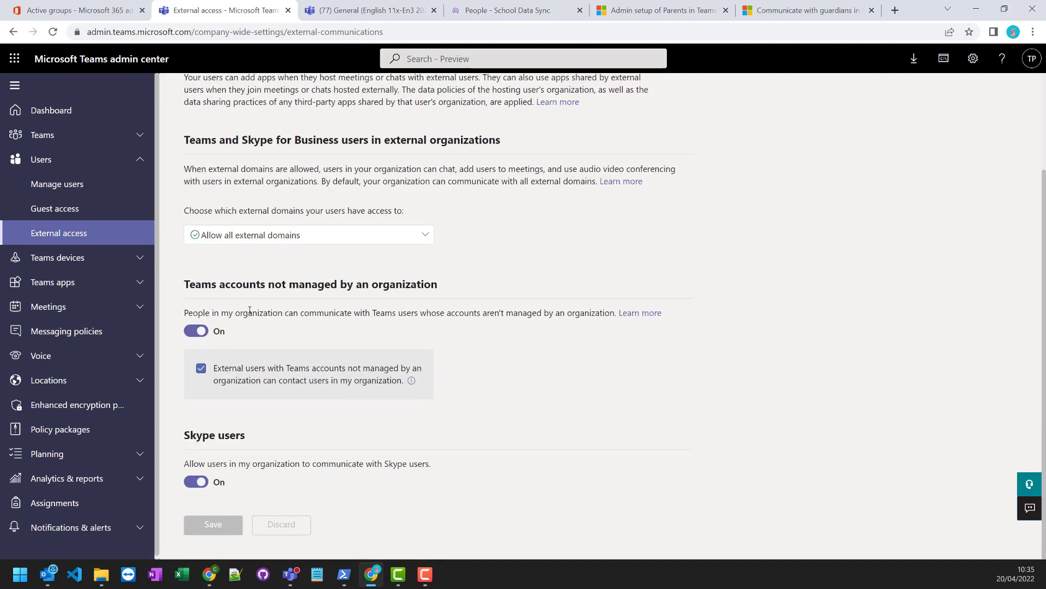
drag(249, 312, 604, 312)
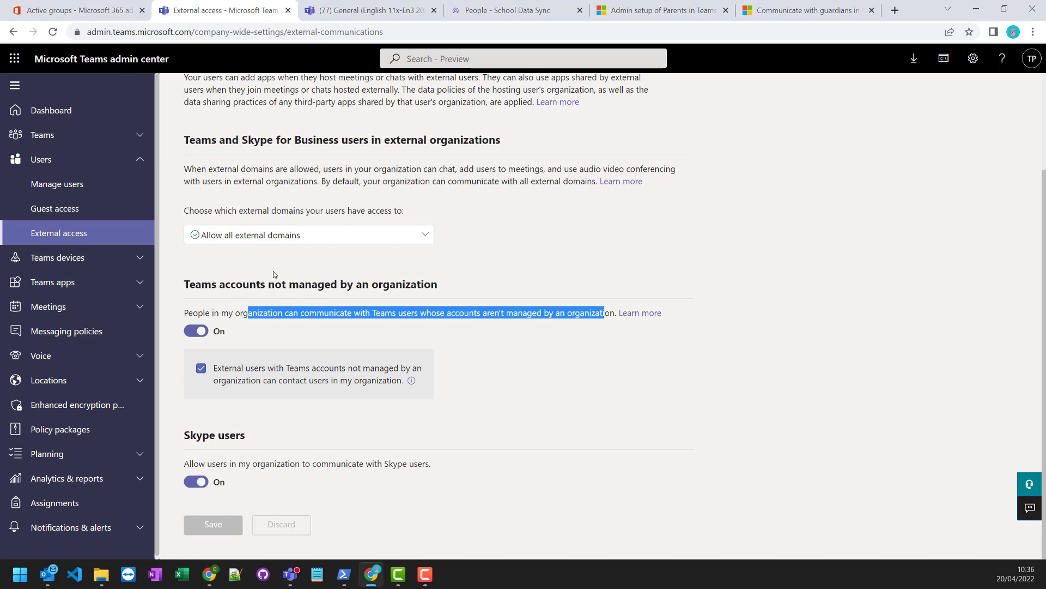
click(629, 11)
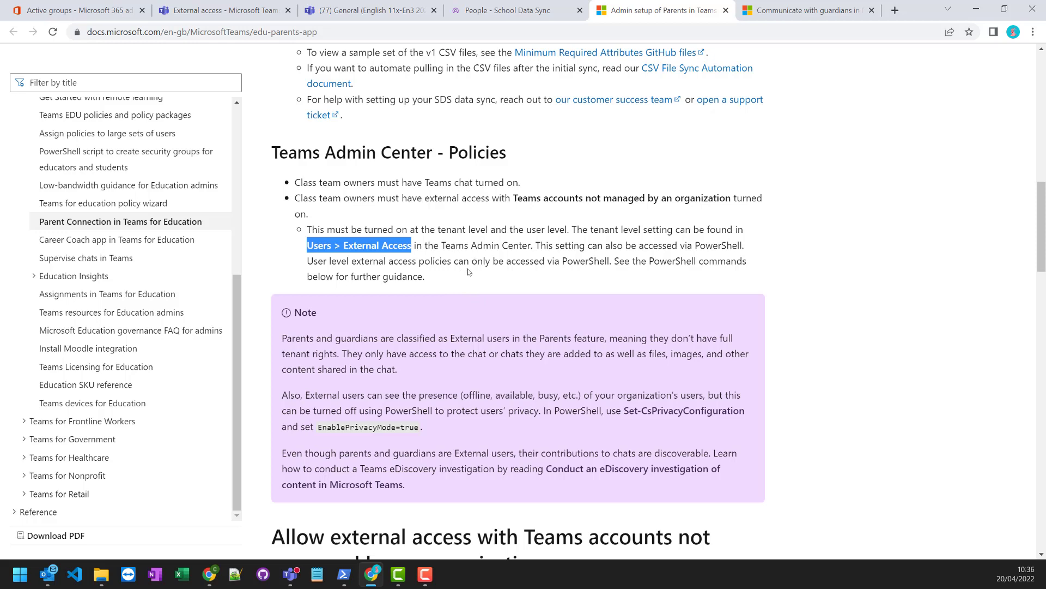
Copy step 1's two Install-Module commands for the Teams PowerShell preview module
scroll(460, 270, down, 2)
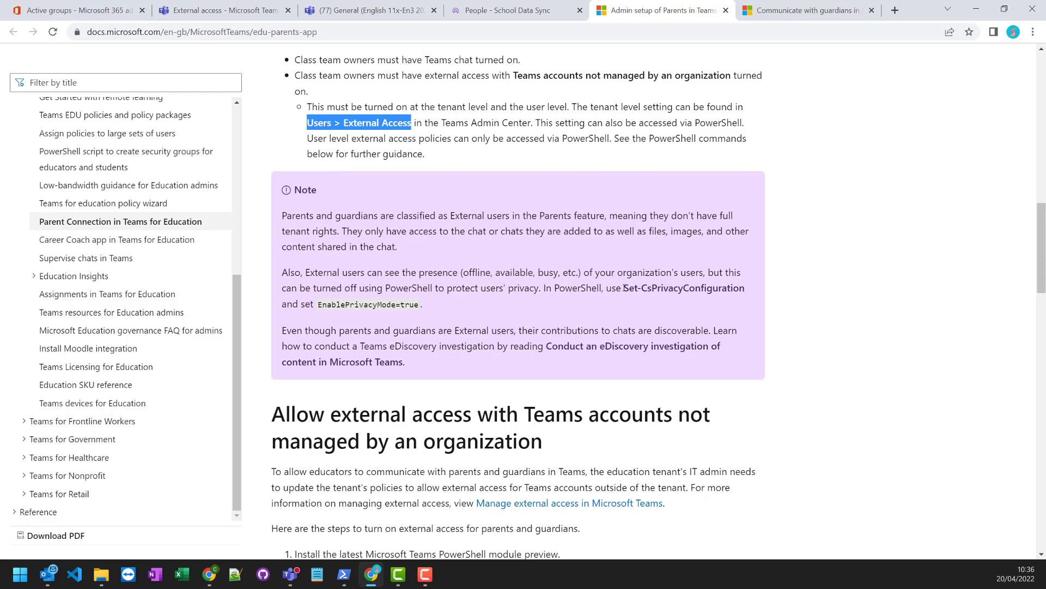
drag(624, 287, 415, 308)
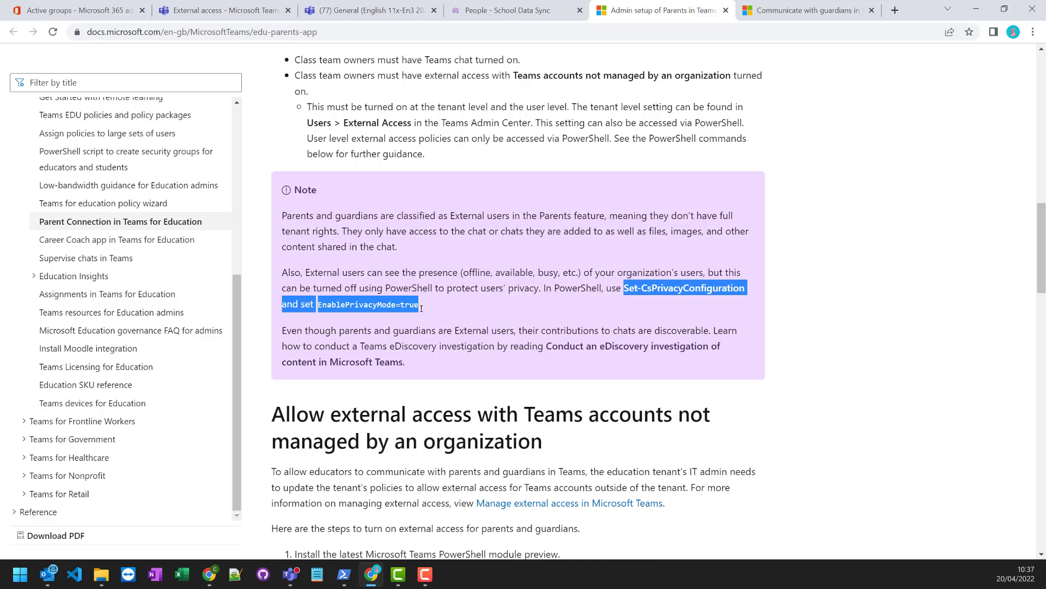
scroll(401, 290, down, 5)
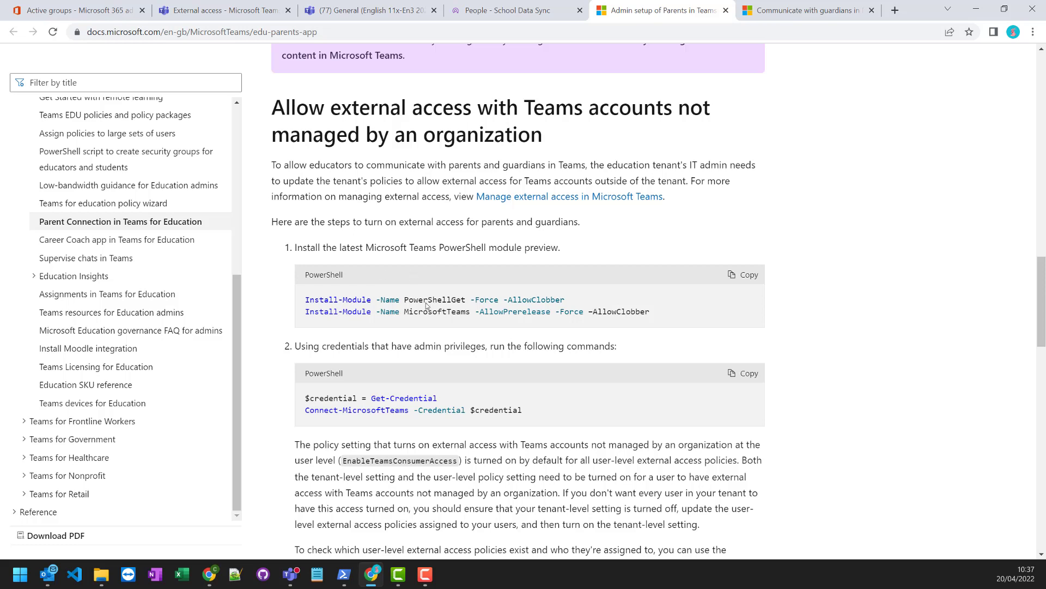
drag(657, 314, 306, 300)
right_click(326, 301)
click(354, 318)
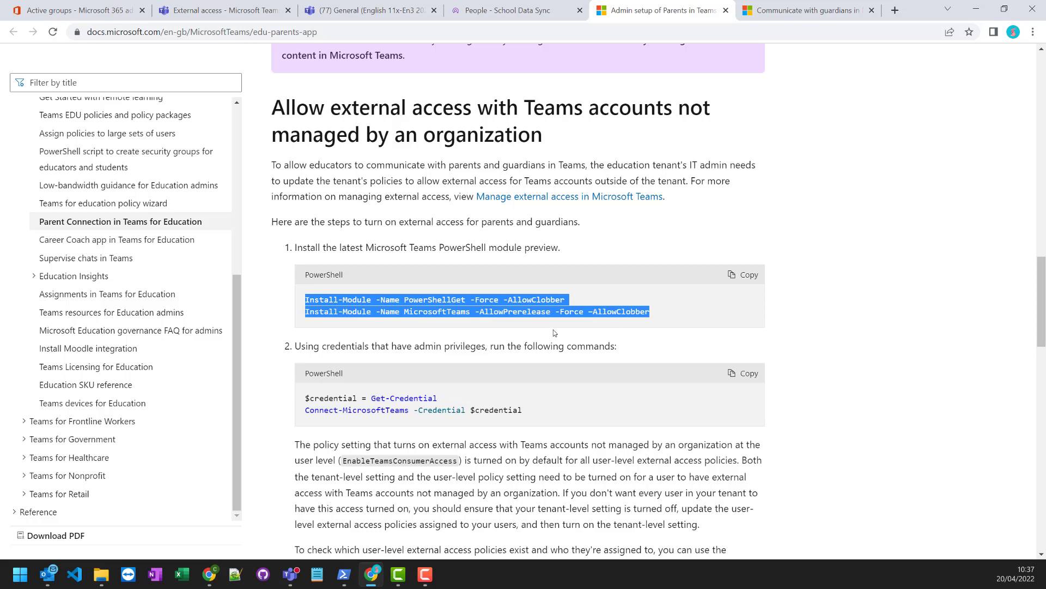
Run the PowerShellGet and MicrosoftTeams installs in admin PowerShell and copy step 2's commands
click(344, 573)
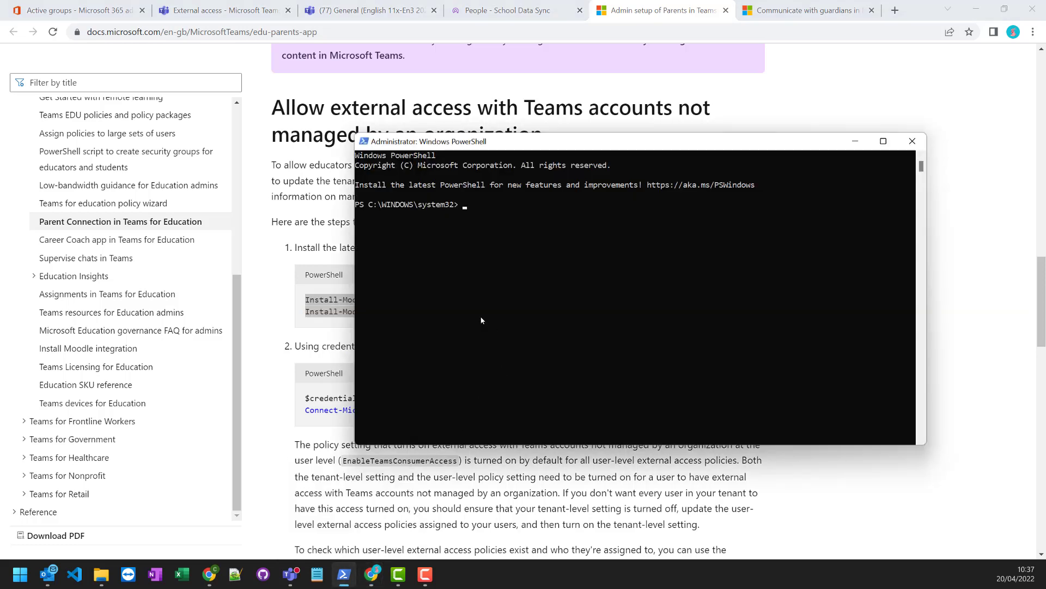
right_click(493, 235)
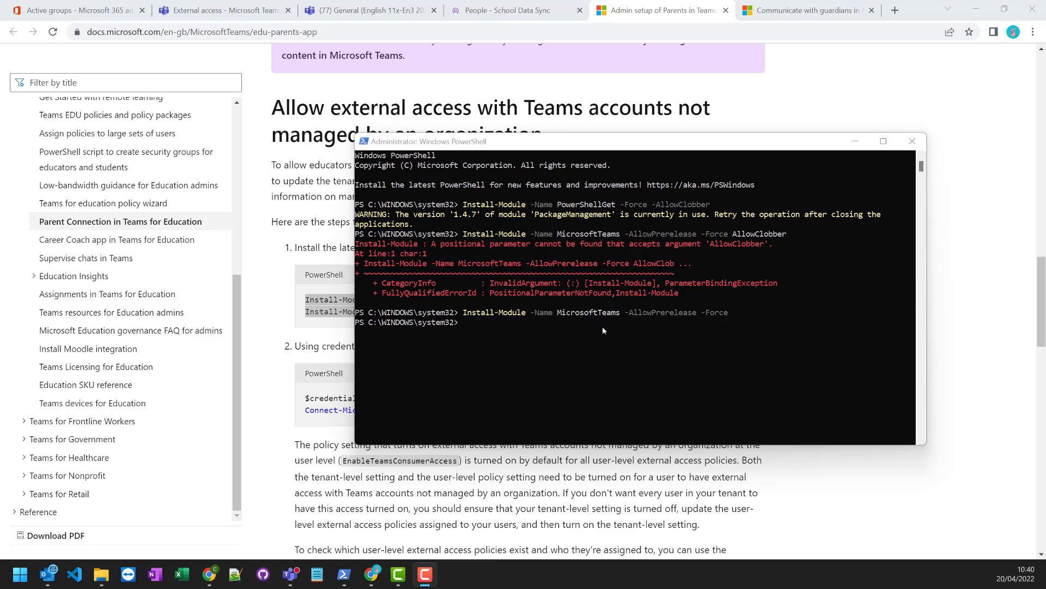
click(329, 361)
click(741, 375)
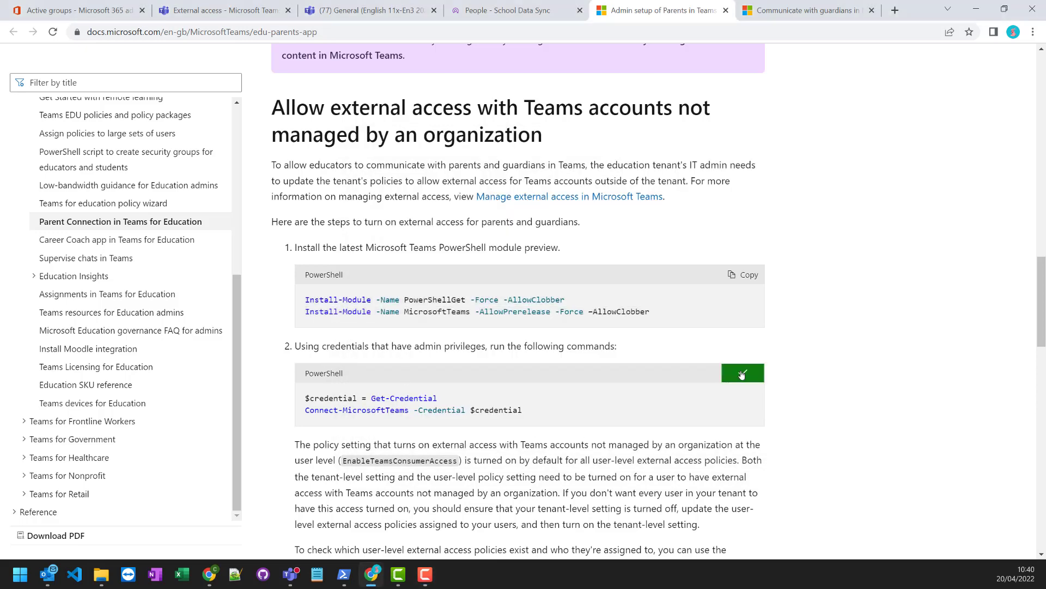
Paste and run Get-Credential to request the admin credentials
click(344, 573)
right_click(498, 365)
key(Return)
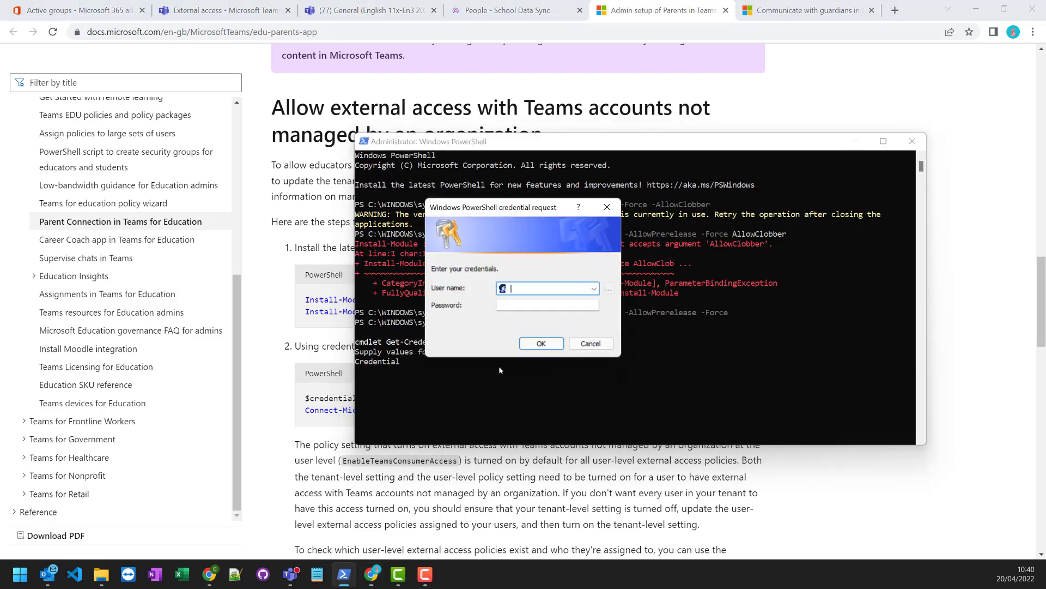
click(513, 285)
click(514, 464)
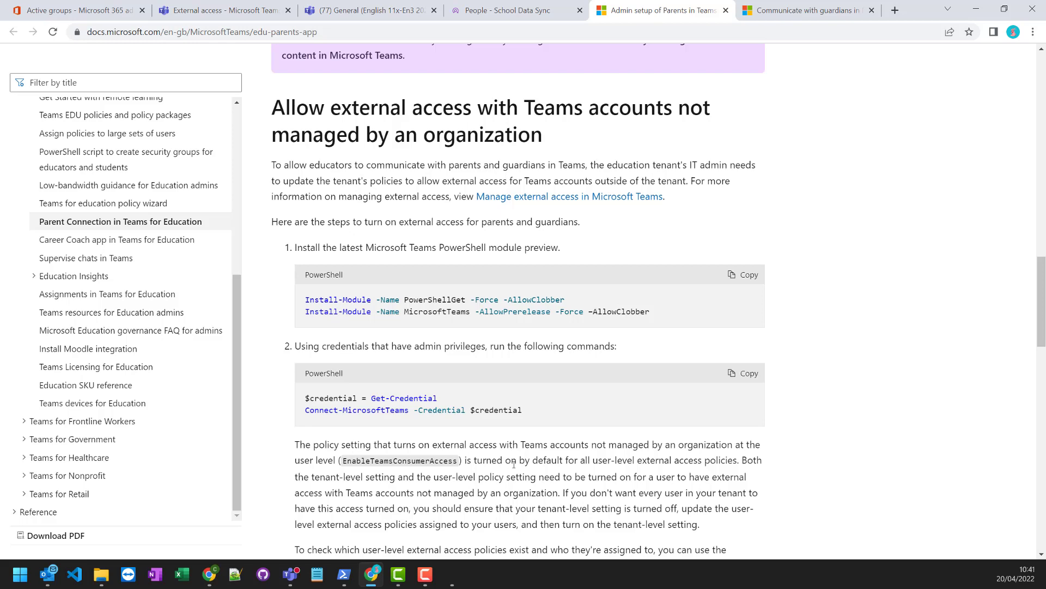
Select step 3's Get-CsExternalAccessPolicy command line in the Docs article
scroll(471, 437, down, 2)
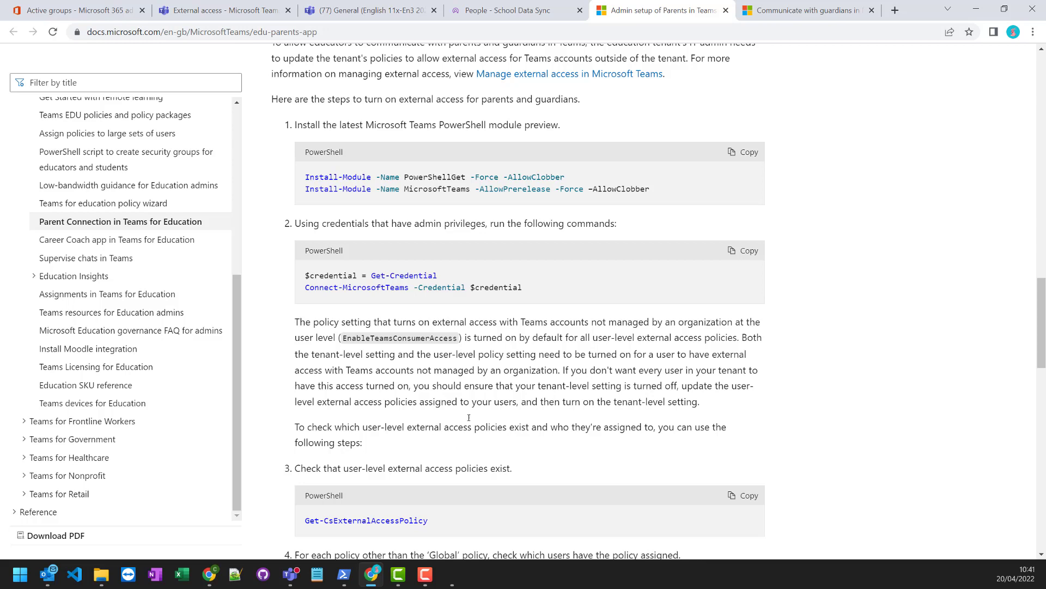
double_click(391, 337)
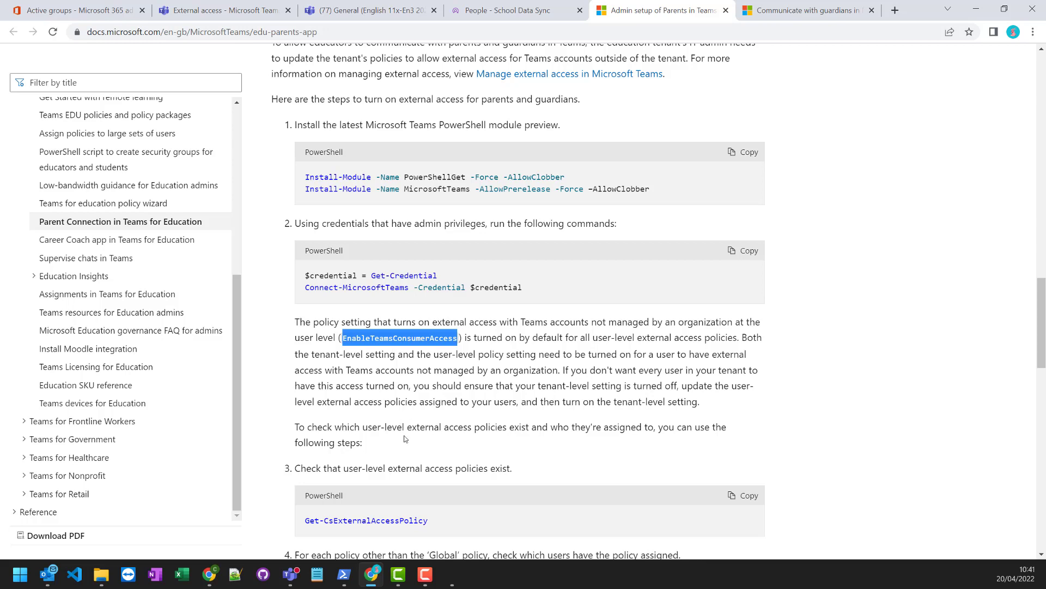
scroll(406, 439, down, 1)
drag(430, 461, 307, 462)
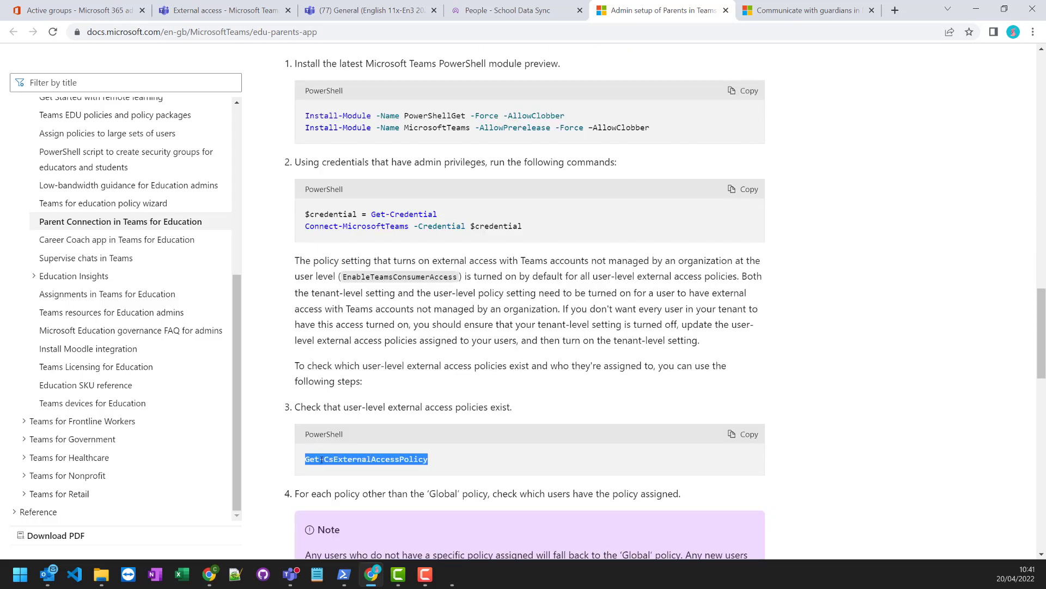
Copy Get-CsExternalAccessPolicy into PowerShell and run it
right_click(321, 459)
click(368, 384)
click(344, 574)
right_click(492, 409)
key(Return)
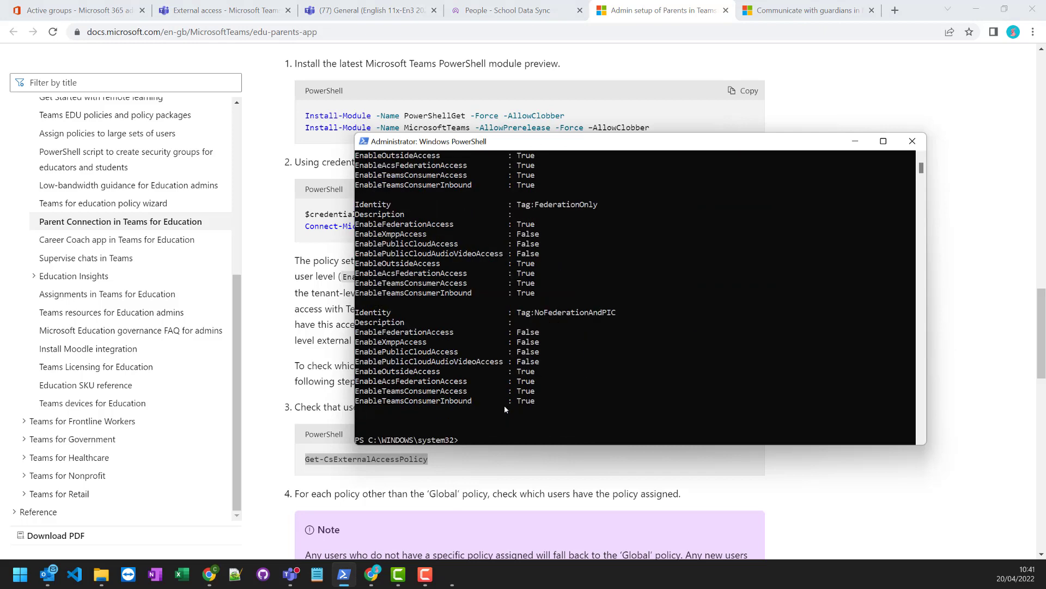
Review the Global, FederationAndPICDefault, FederationOnly and NoFederationAndPIC policies listed in the output
scroll(532, 355, up, 5)
scroll(532, 355, up, 5)
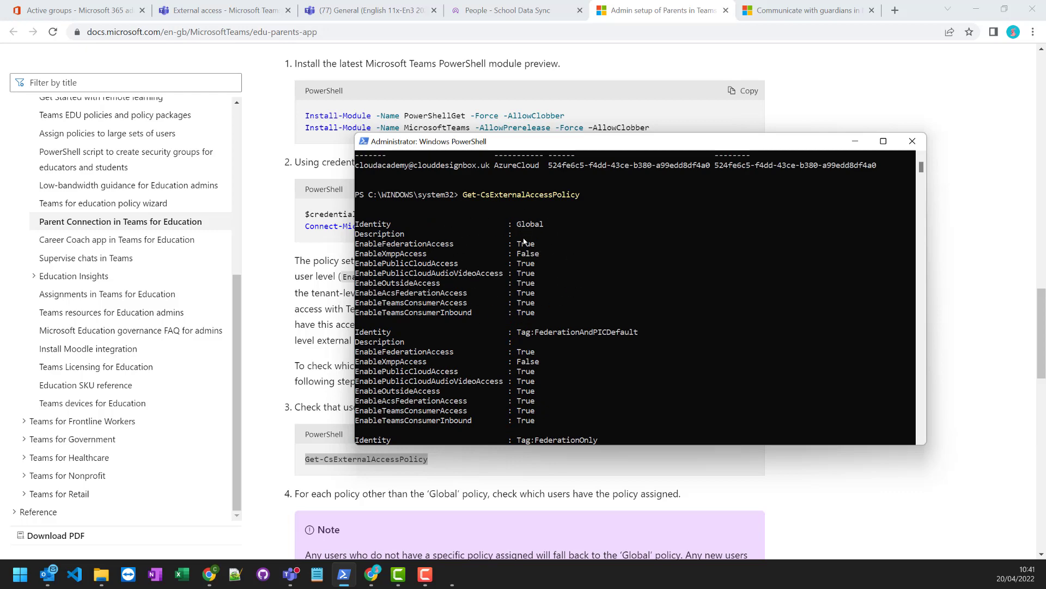
scroll(523, 239, down, 4)
scroll(523, 238, down, 4)
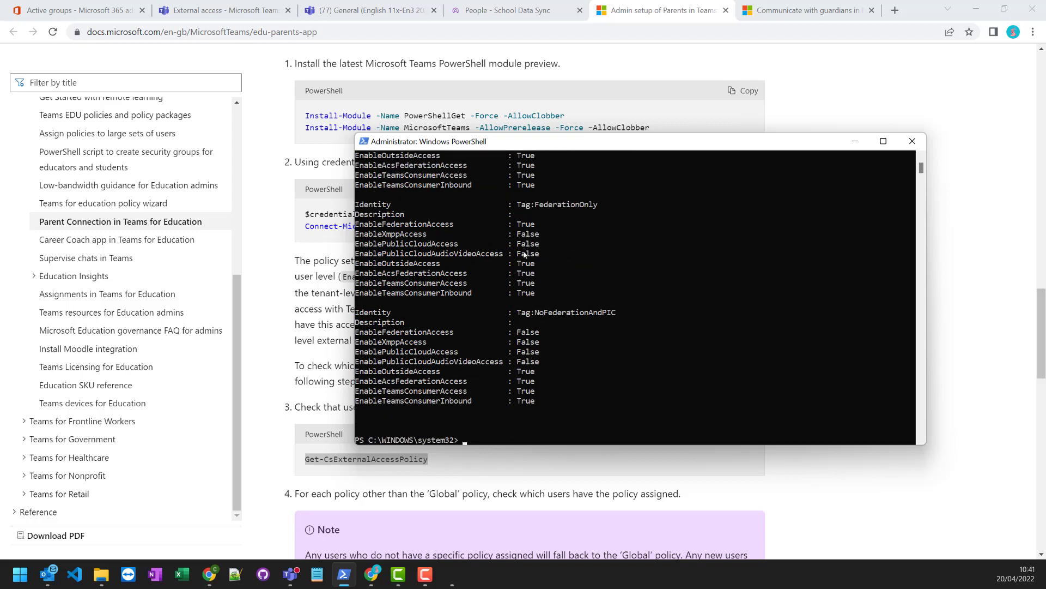
click(613, 314)
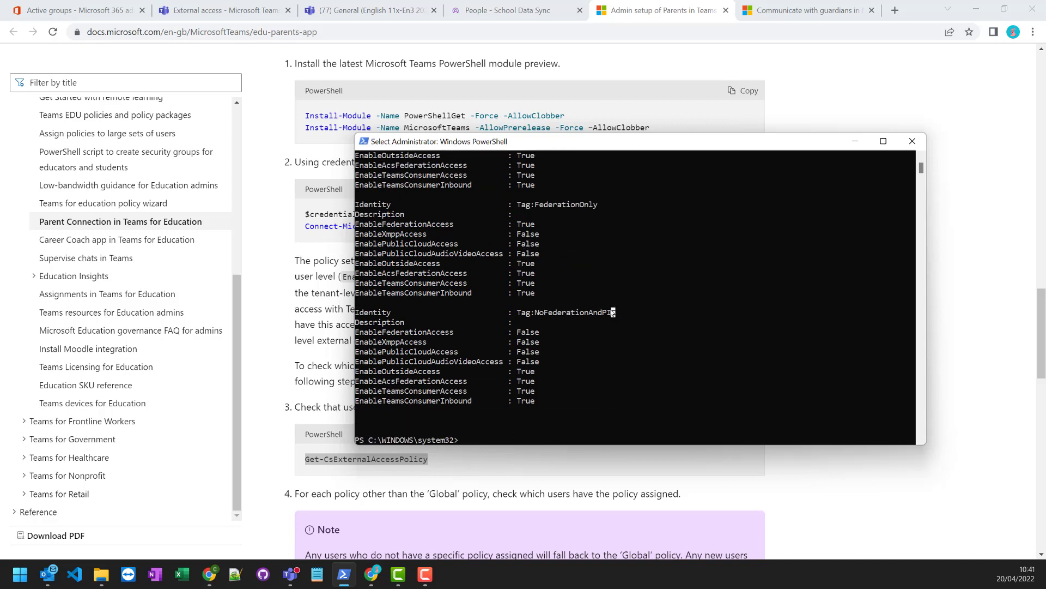
scroll(605, 315, up, 3)
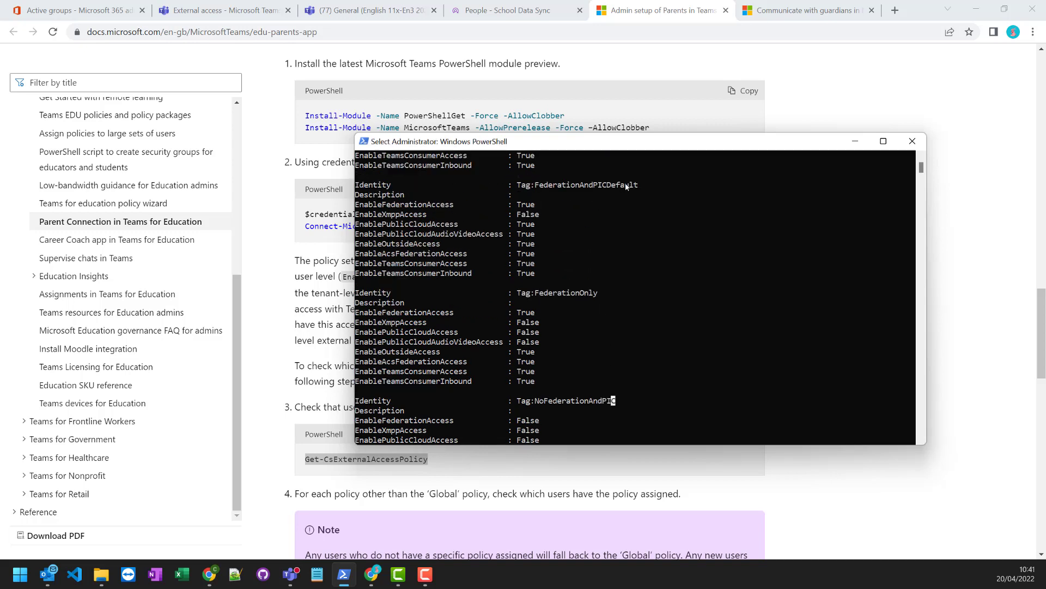
drag(637, 185, 516, 188)
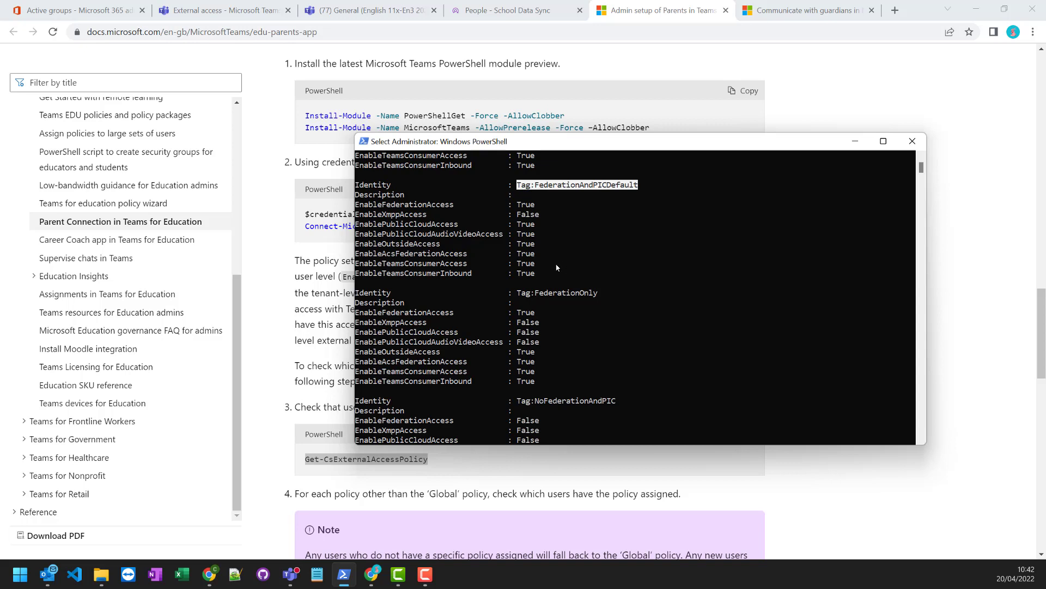
scroll(556, 267, up, 4)
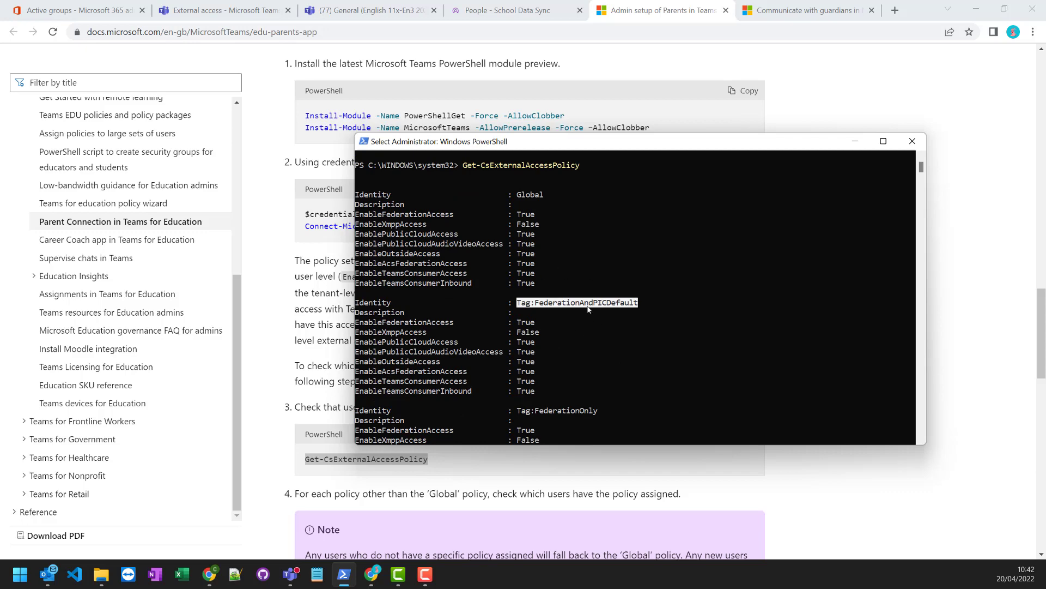
click(339, 328)
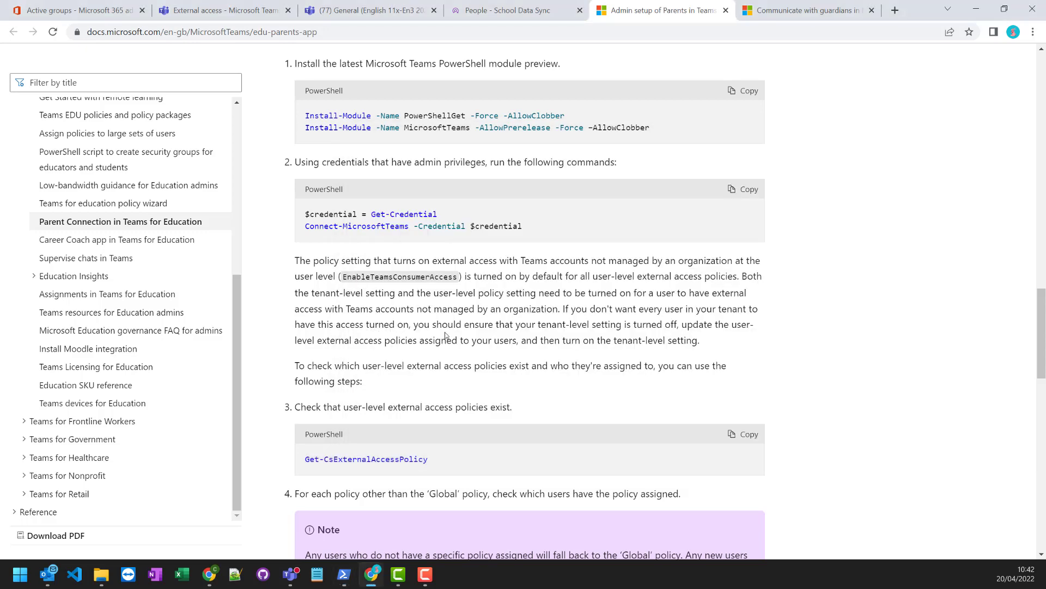
Copy the Set-CsExternalAccessPolicy cmdlet from the docs into PowerShell
double_click(420, 279)
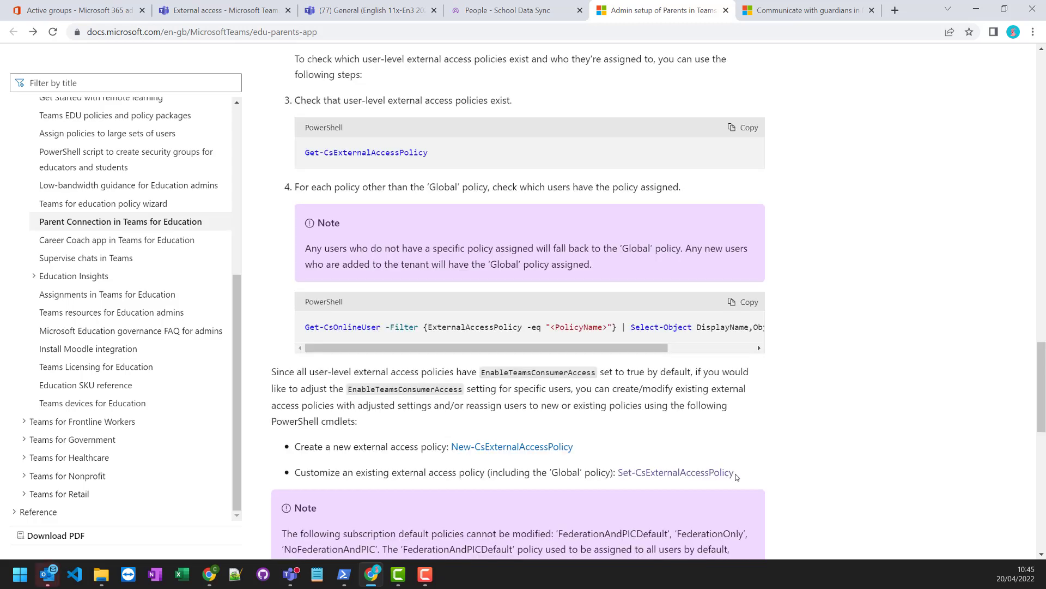
drag(737, 477, 620, 473)
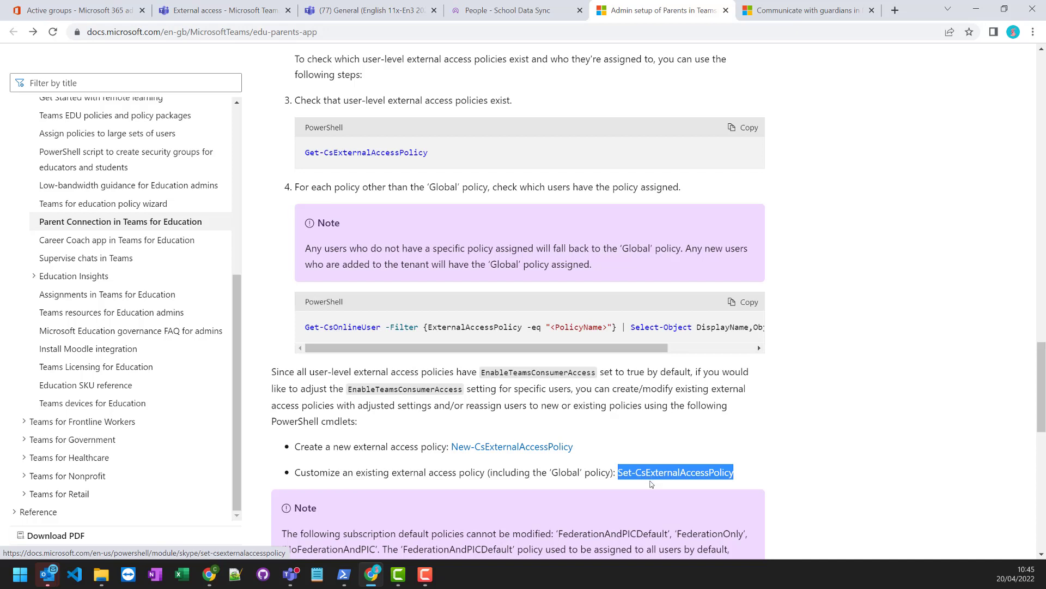
click(344, 574)
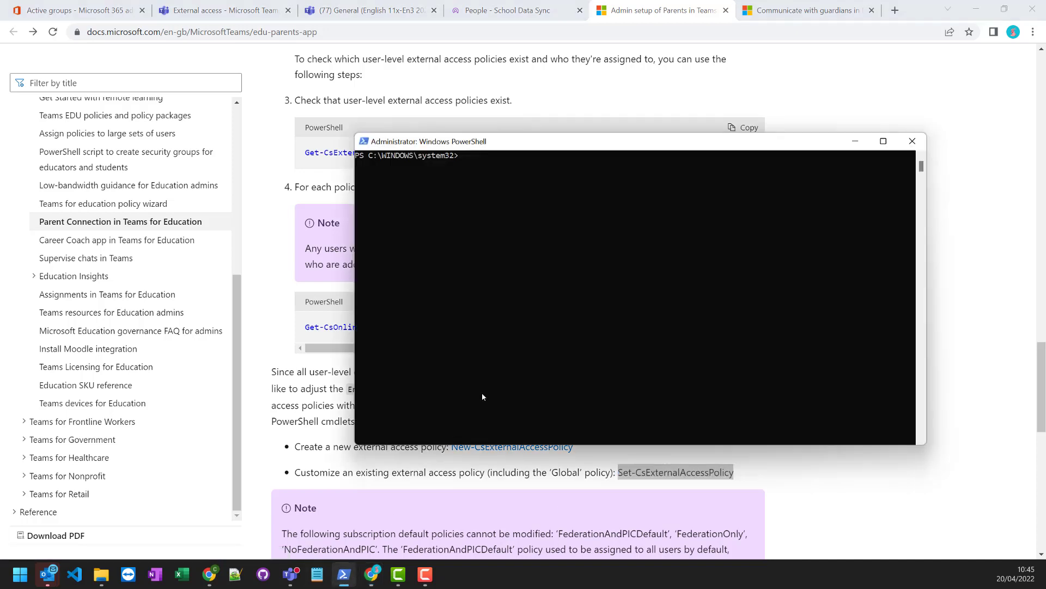
right_click(484, 360)
Complete it with -Identity Global -EnableTeamsConsumerAccess $true and run it
text(-Id)
key(Tab)
text(Gloa)
text(bal)
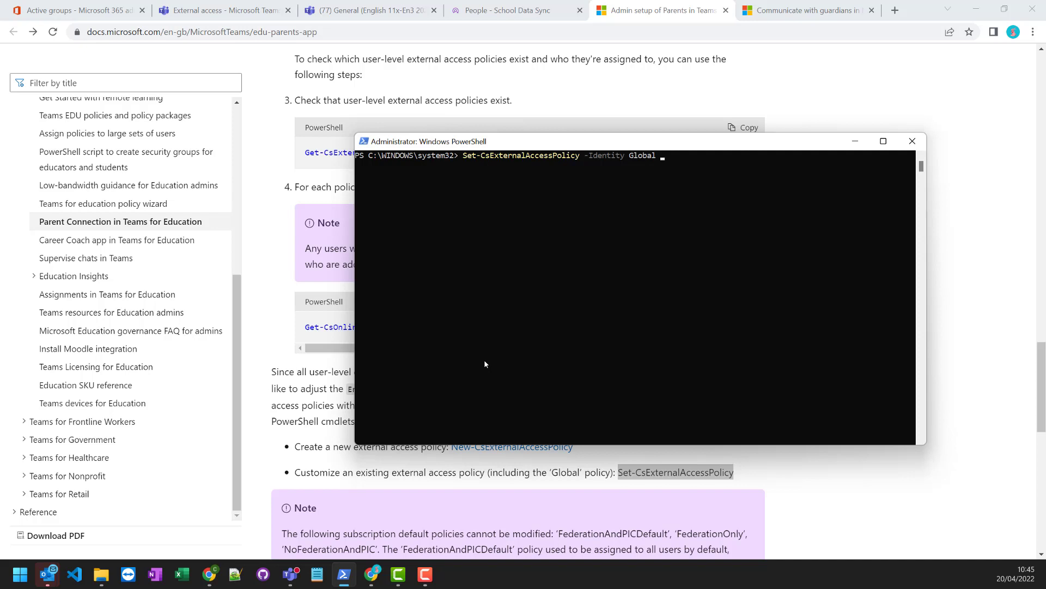
text(-E)
key(Tab)
key(Tab)
scroll(581, 112, up, 5)
drag(488, 143, 467, 172)
key(Tab)
key(Tab)
key(Tab)
key(Tab)
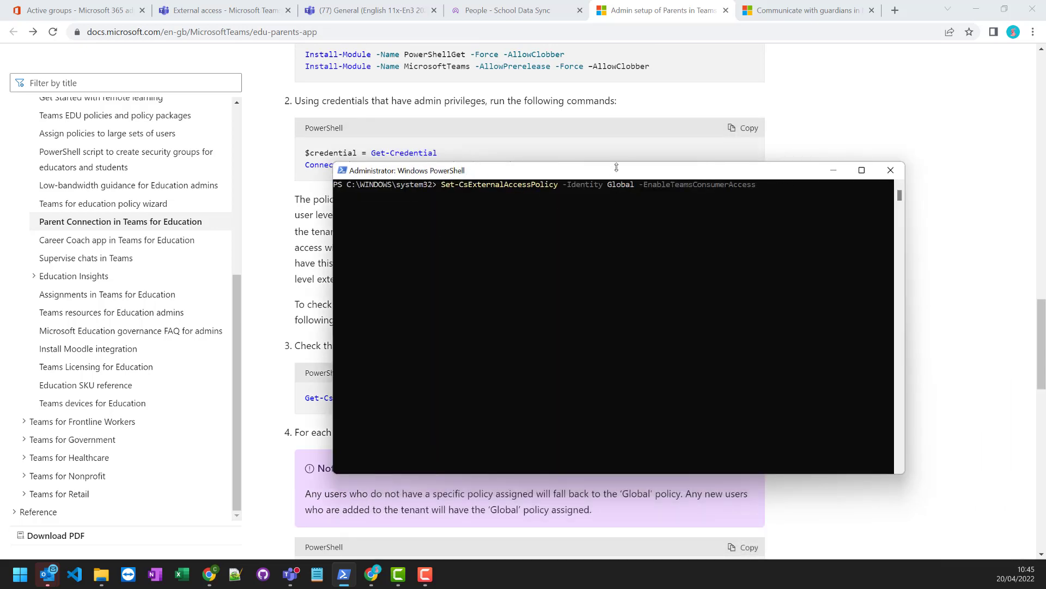
text($true)
key(Return)
Read past the Set-CsTenantFederationConfiguration guidance to 'Turn on the Parents app in the Teams admin center'
click(303, 225)
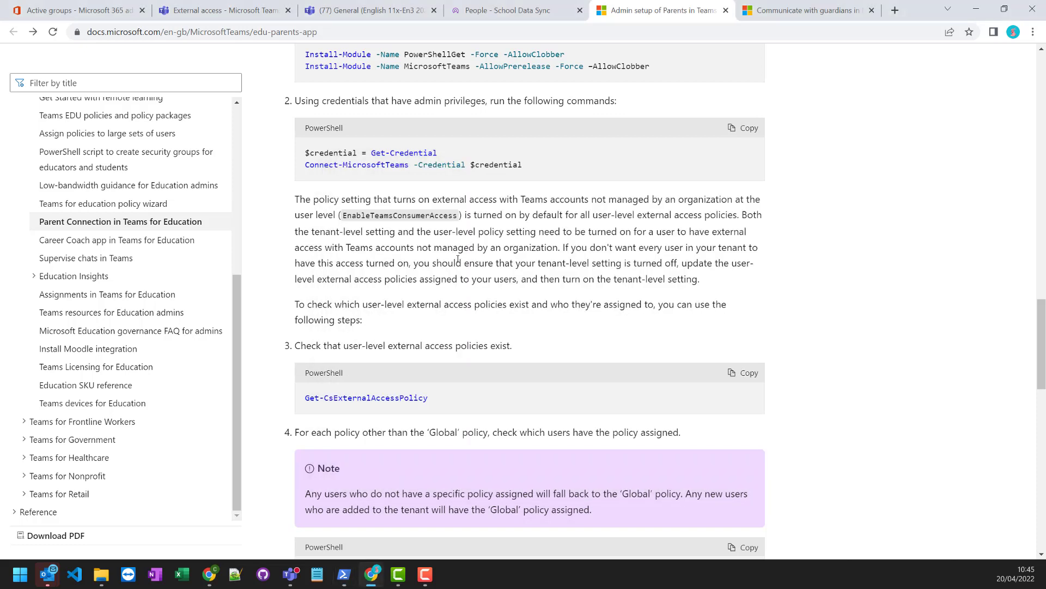
scroll(468, 265, down, 4)
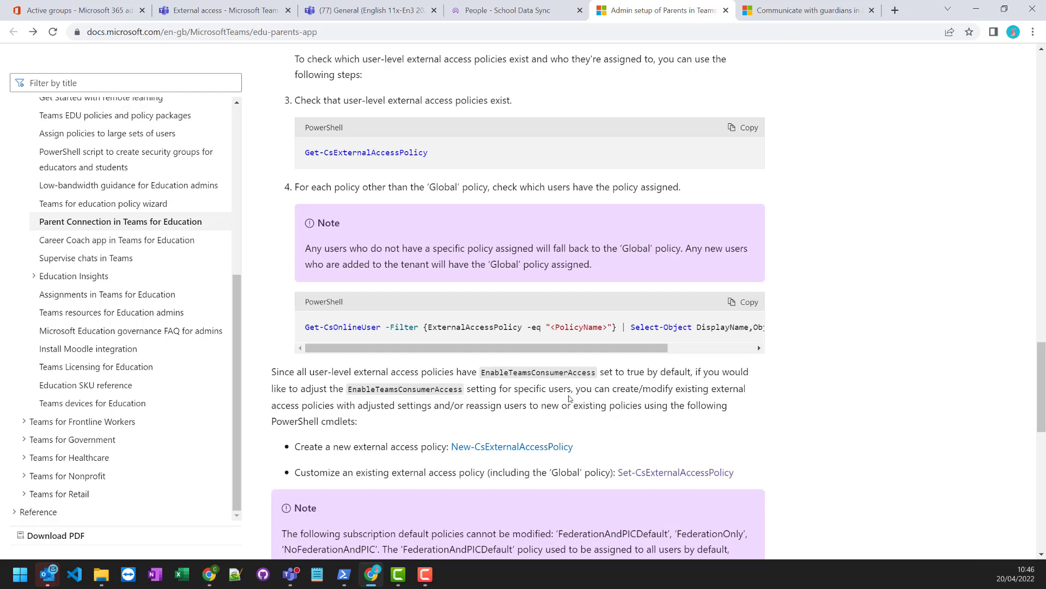
scroll(569, 398, down, 2)
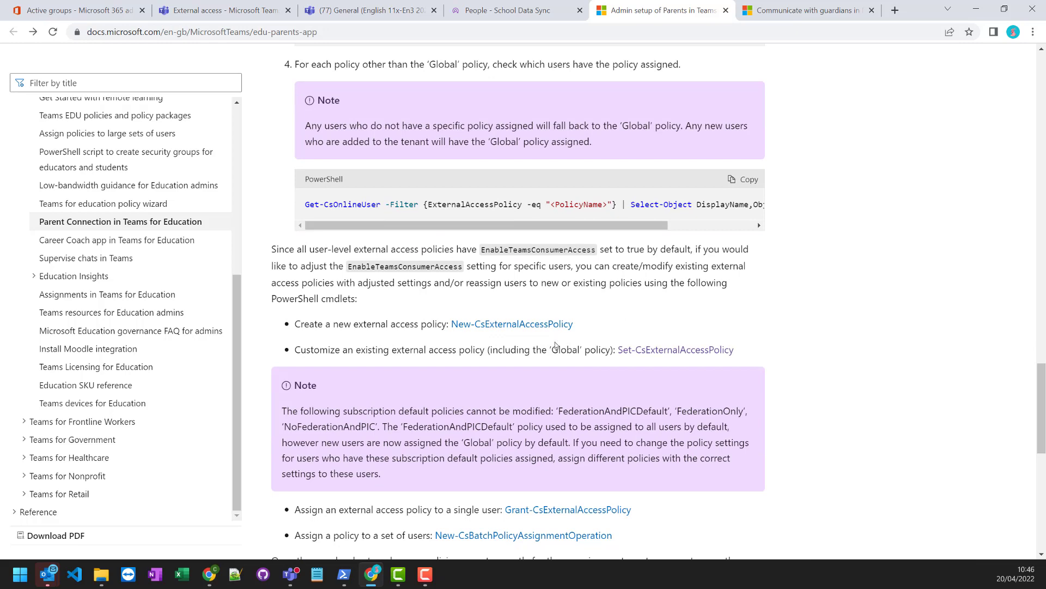
scroll(557, 337, down, 3)
drag(377, 327, 454, 327)
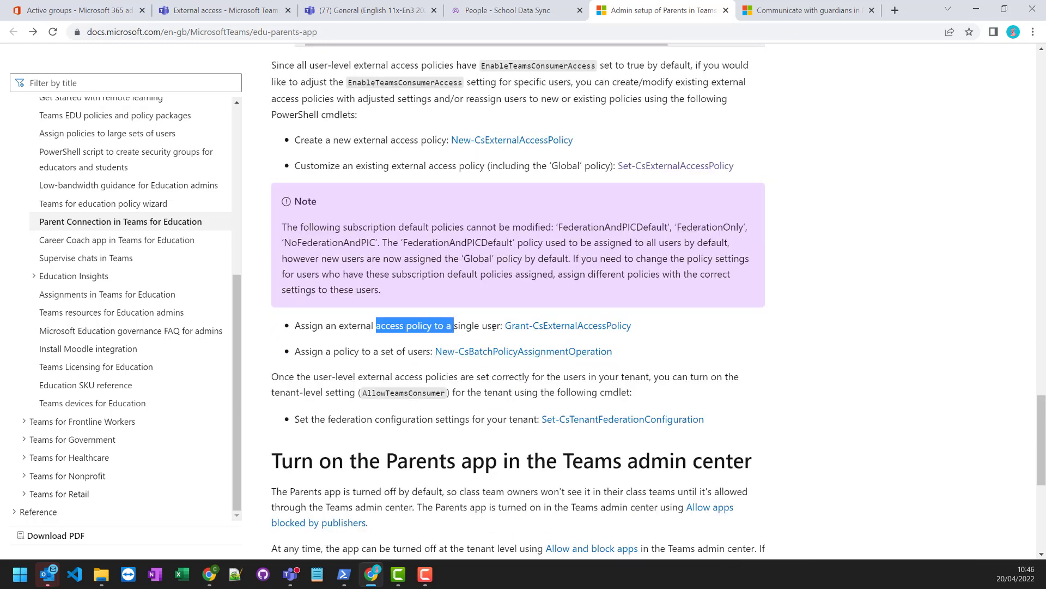
click(540, 419)
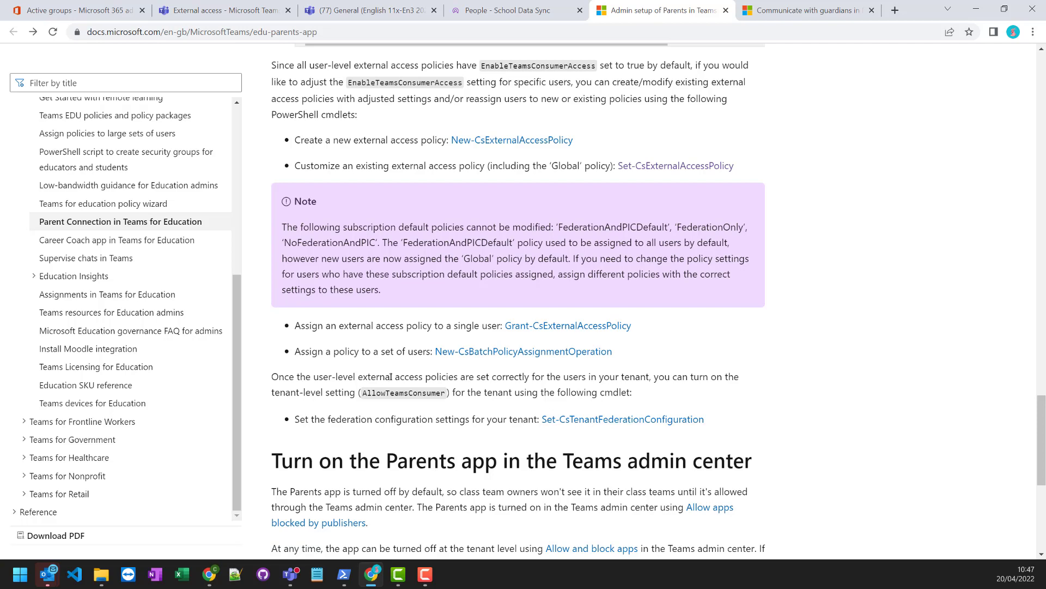
scroll(593, 431, down, 4)
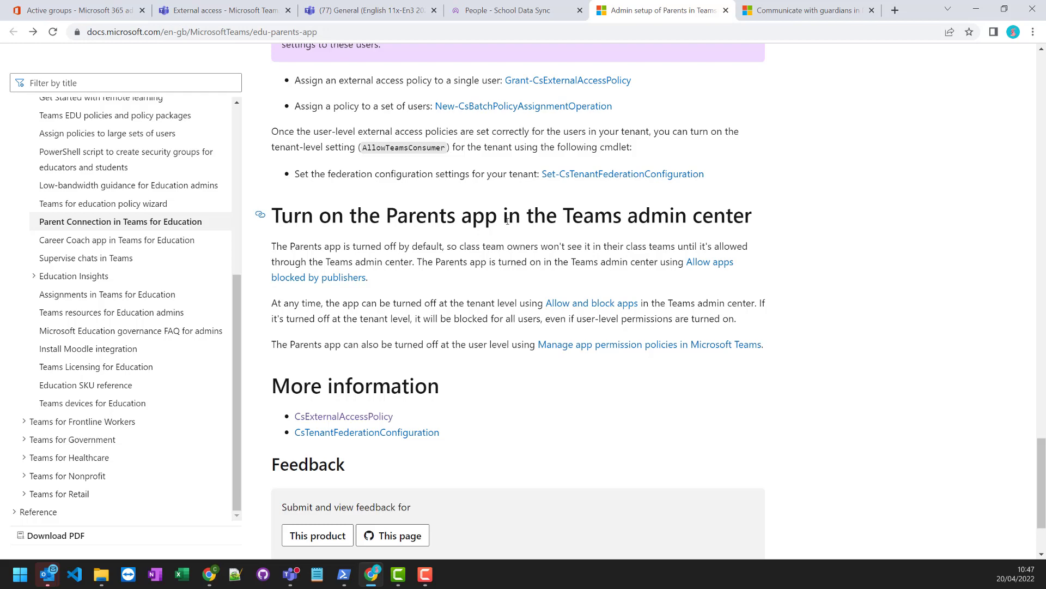
Find the Parents app under Teams apps > Manage apps by searching 'parent', and allow it
click(225, 11)
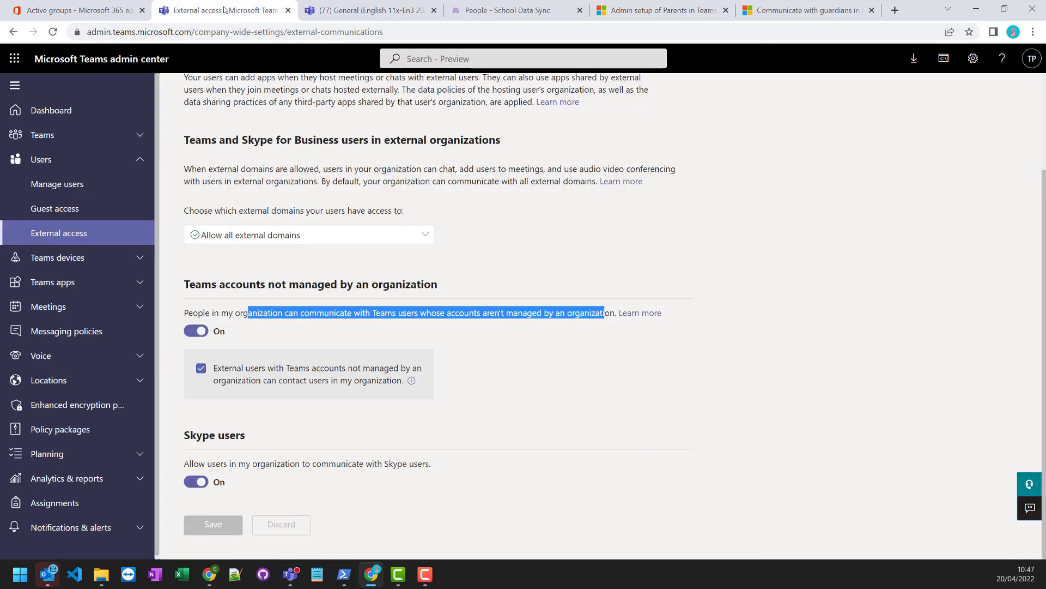
click(139, 283)
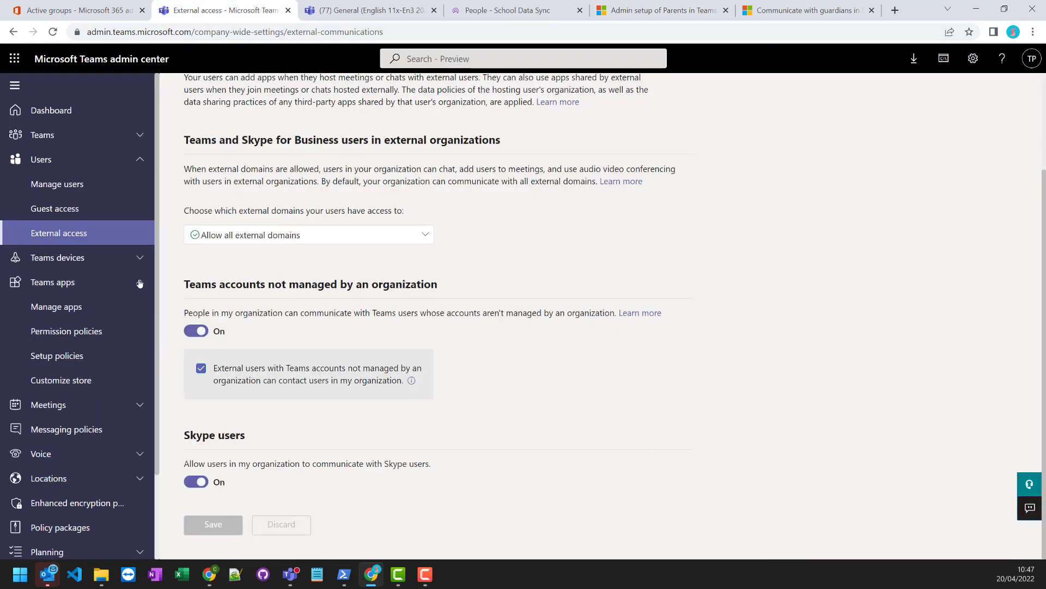
click(101, 307)
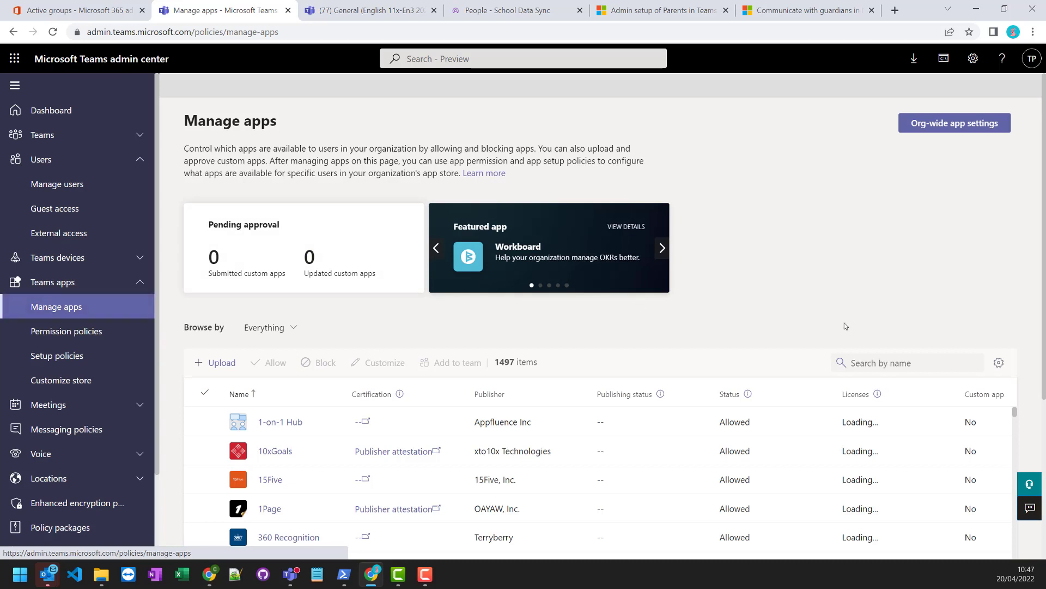
click(874, 363)
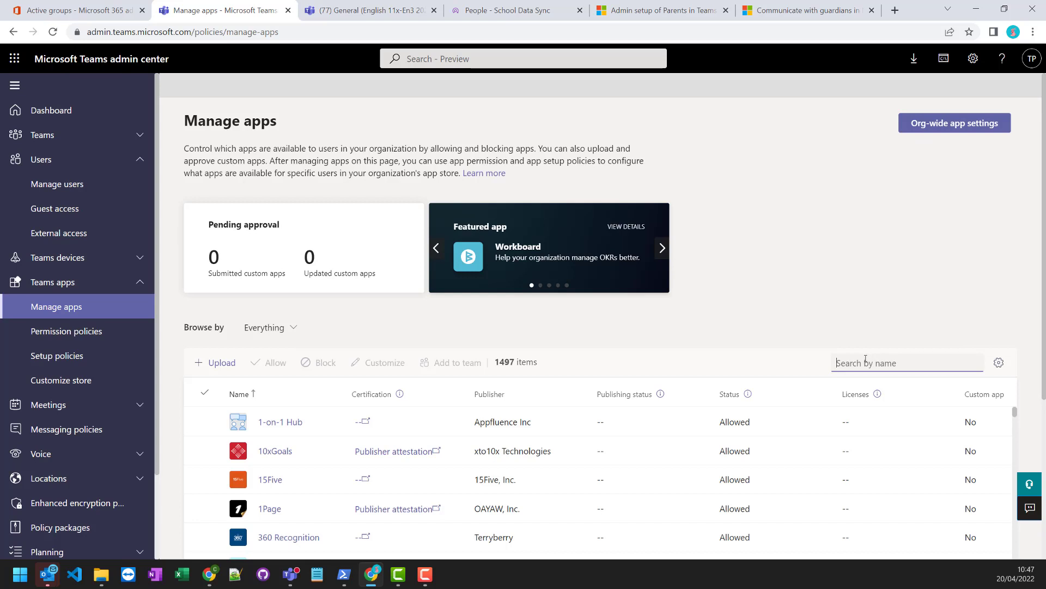
text(parent)
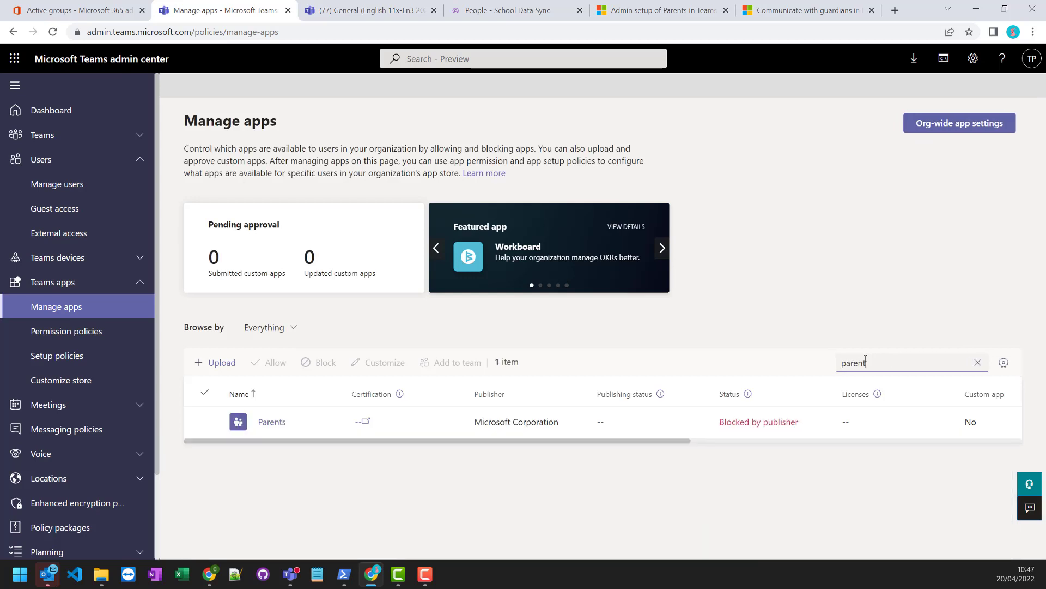
click(422, 424)
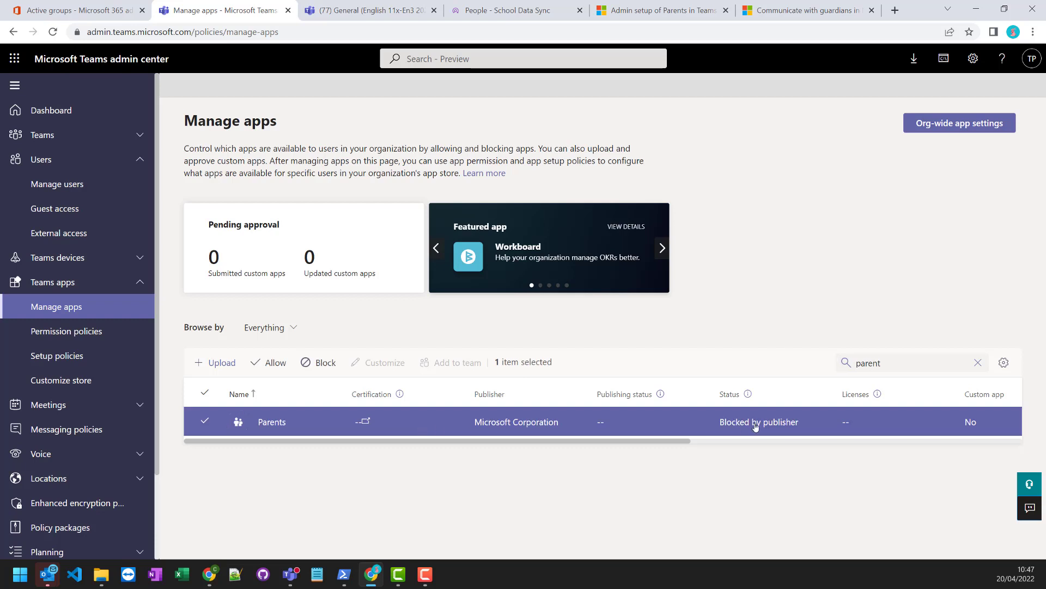
click(276, 364)
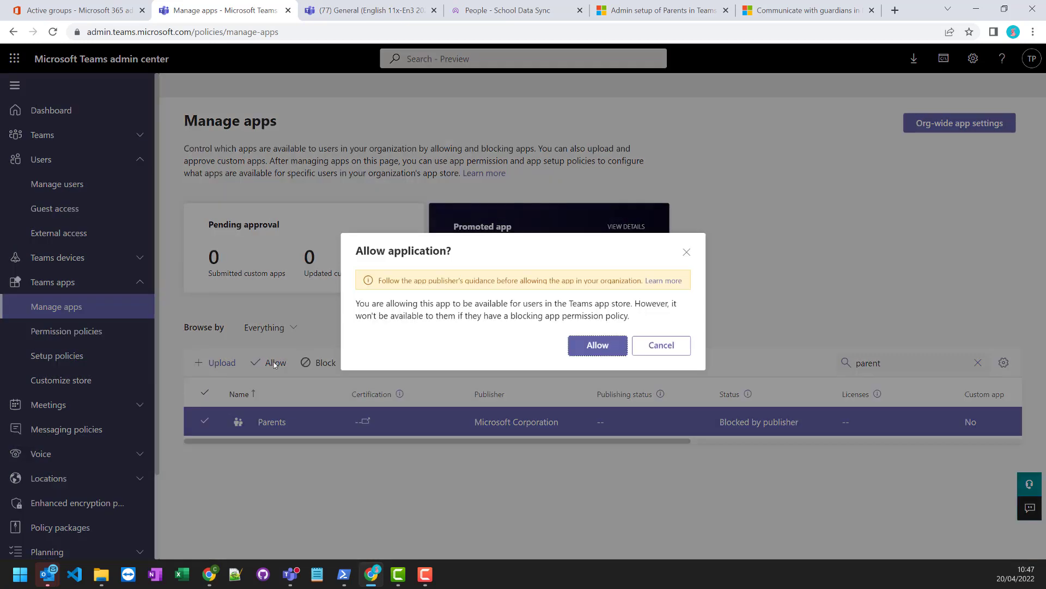
click(598, 345)
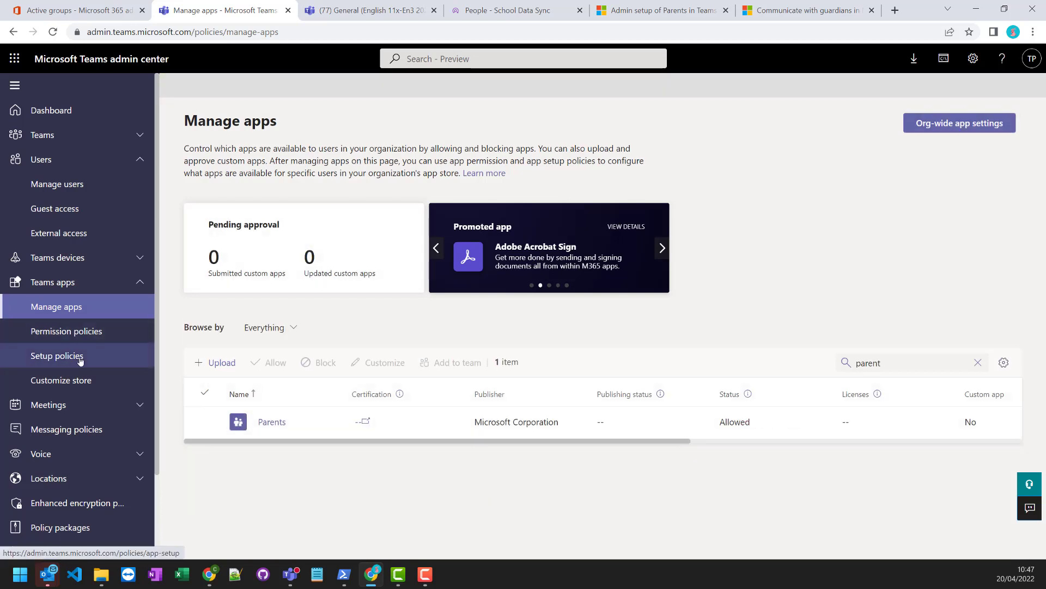
Reread the Parents documentation paragraphs on turning the app off at tenant level
click(675, 16)
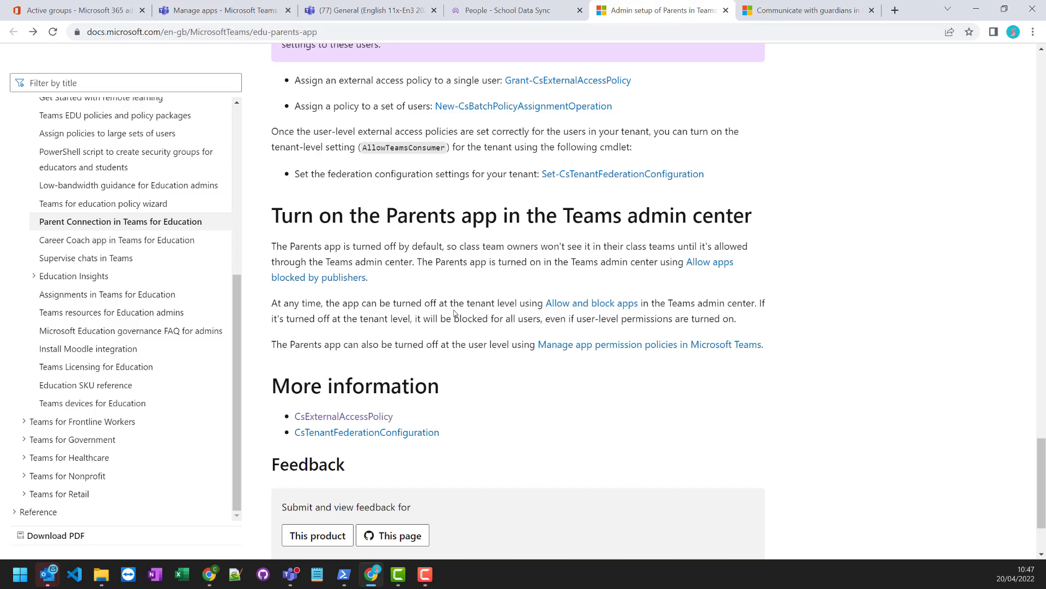
drag(450, 303, 704, 319)
drag(272, 303, 763, 338)
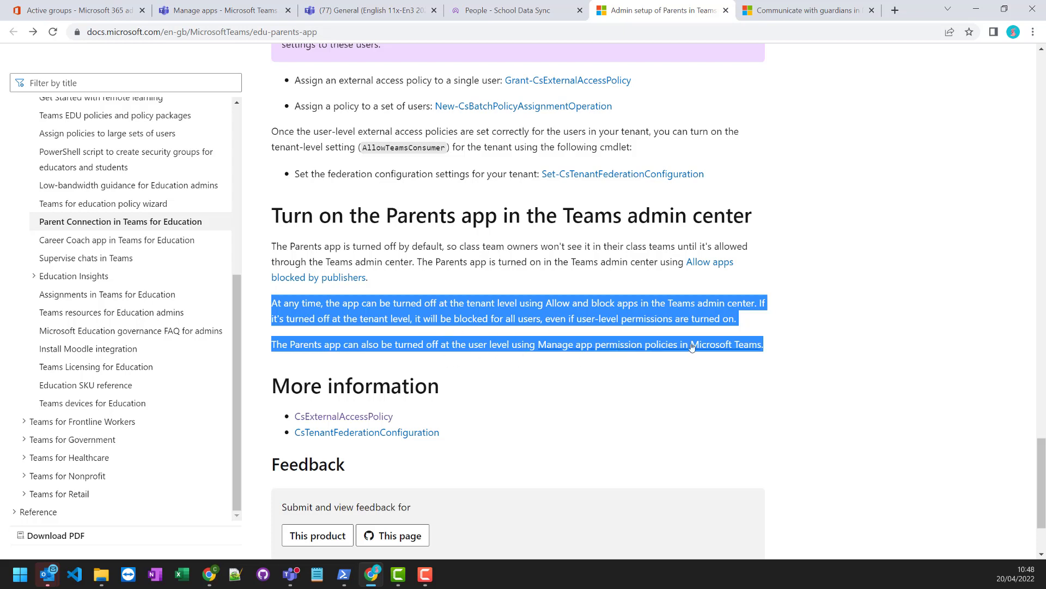
click(467, 344)
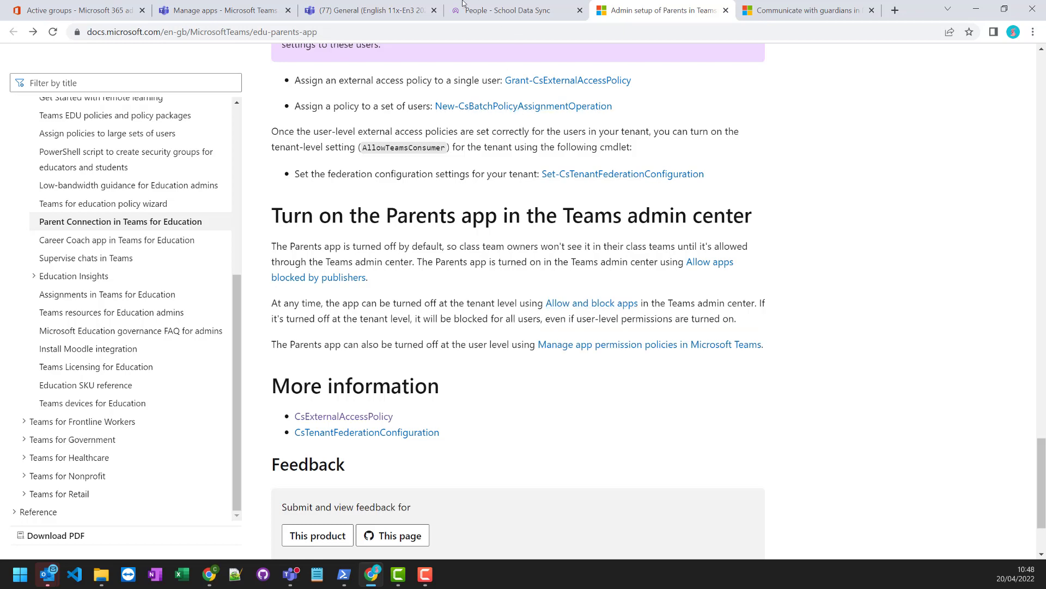
Check the Global (Org-wide default) app permission policy, then return to the English 11x-En3 2021 team
click(249, 10)
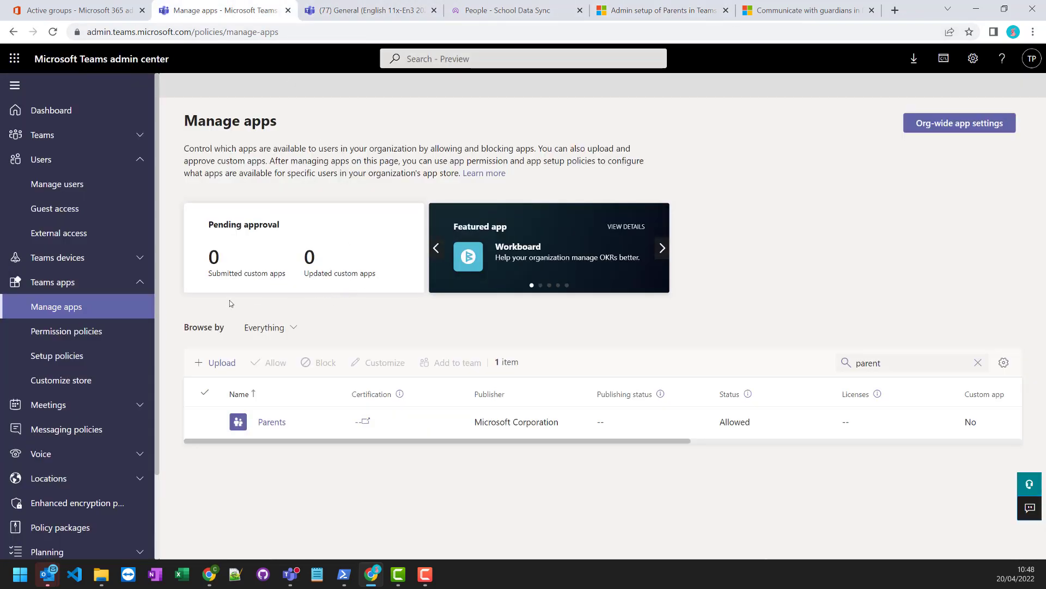
click(103, 334)
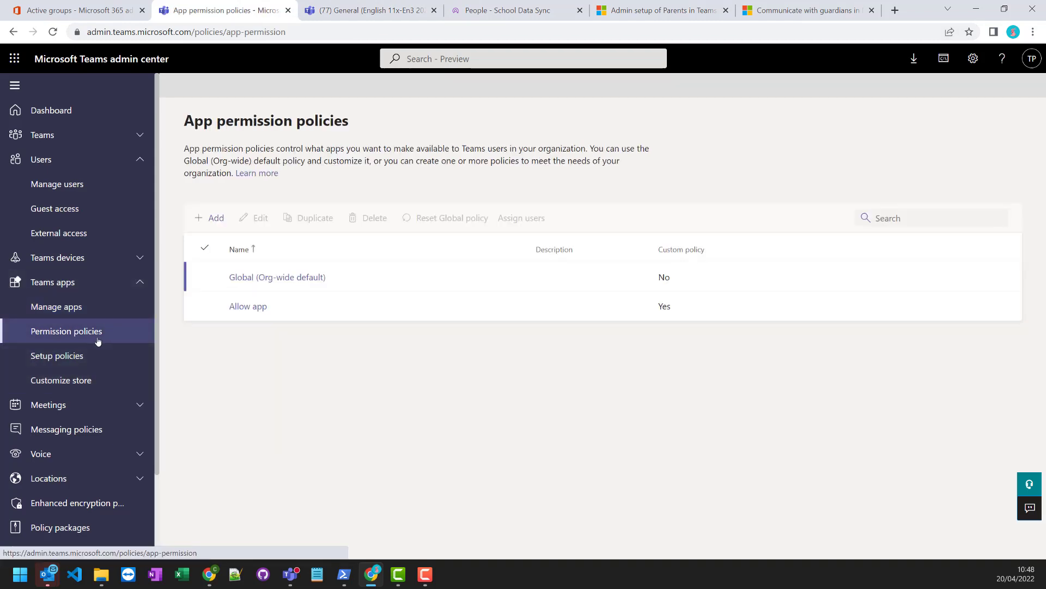
click(284, 277)
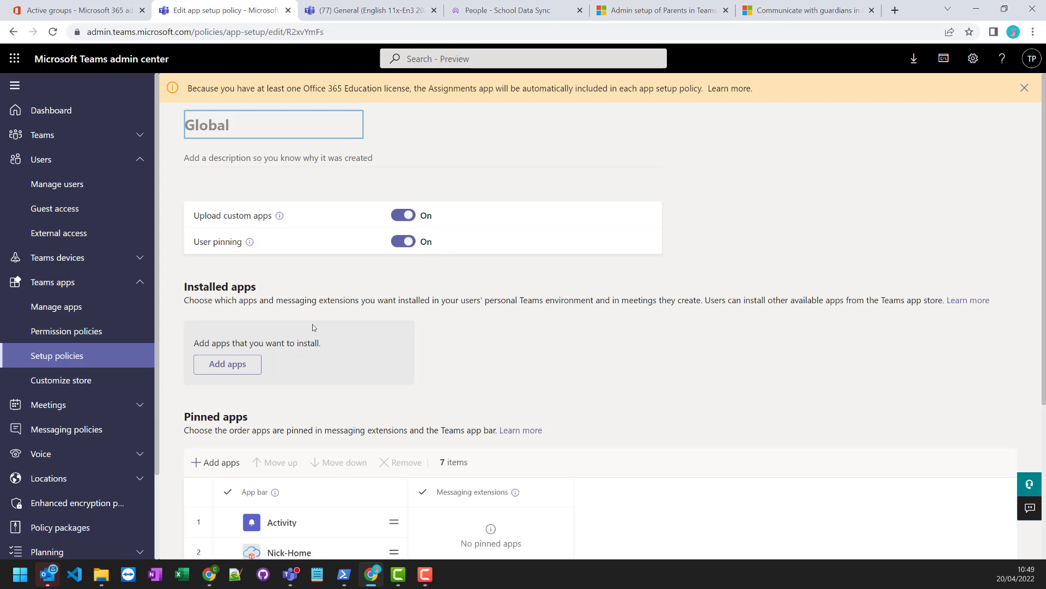
click(371, 13)
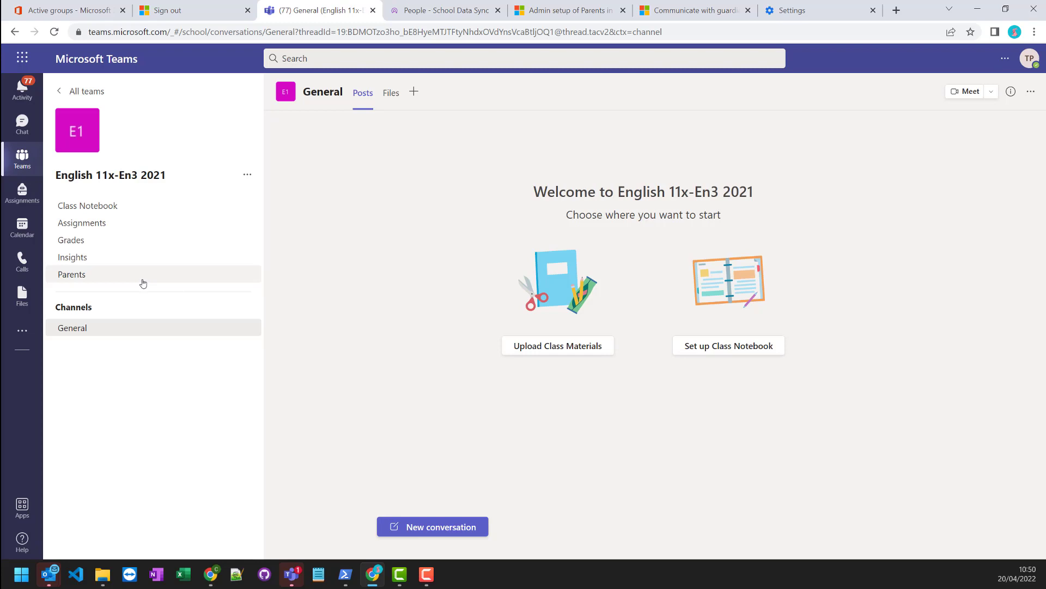
Open the class team's Parents page, dismiss the tip, and start a chat with one student's guardians
click(125, 281)
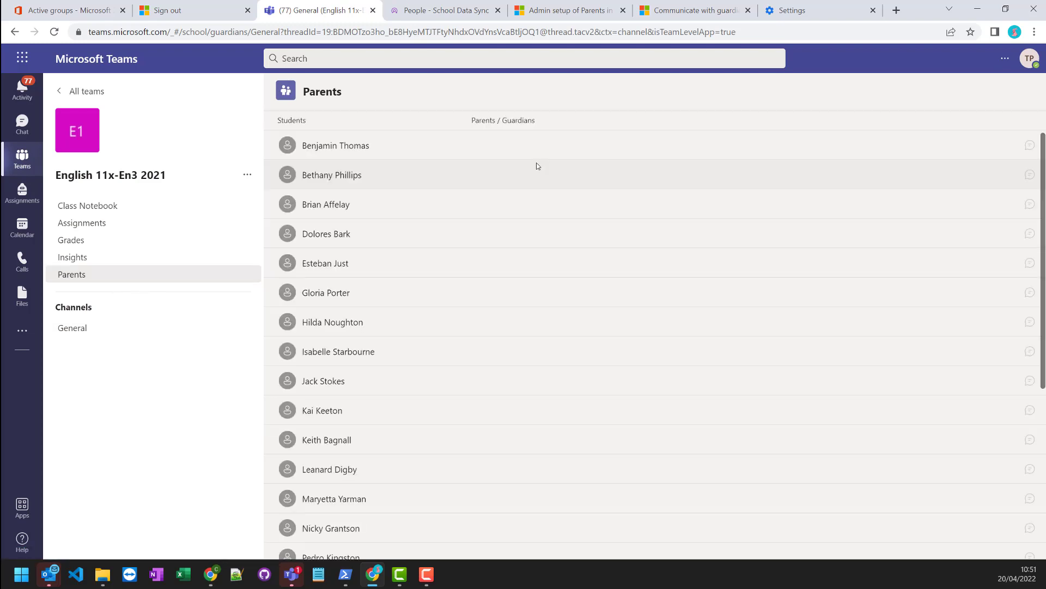
scroll(567, 287, down, 5)
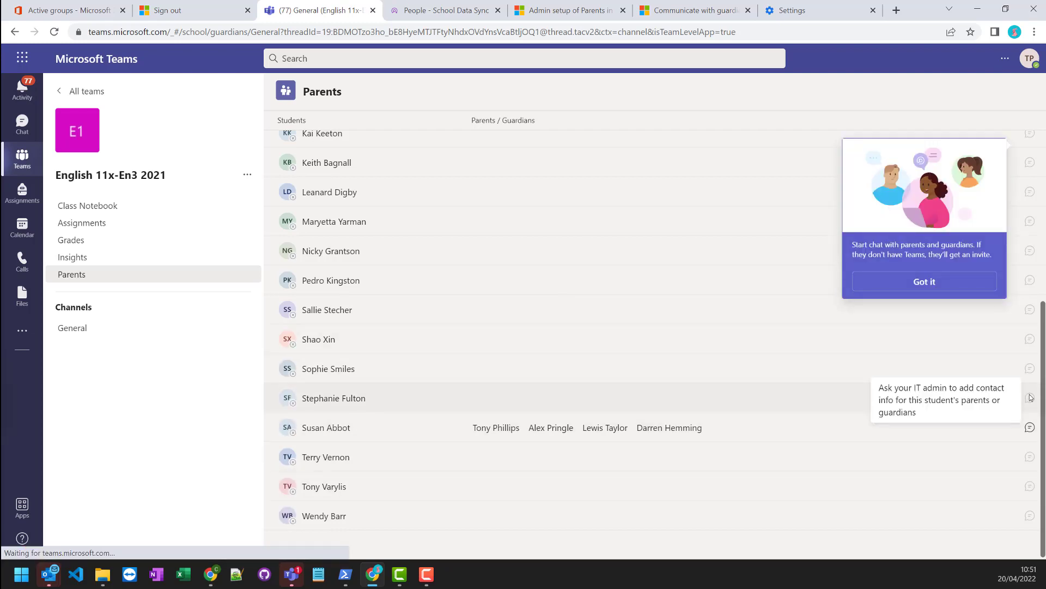
click(925, 281)
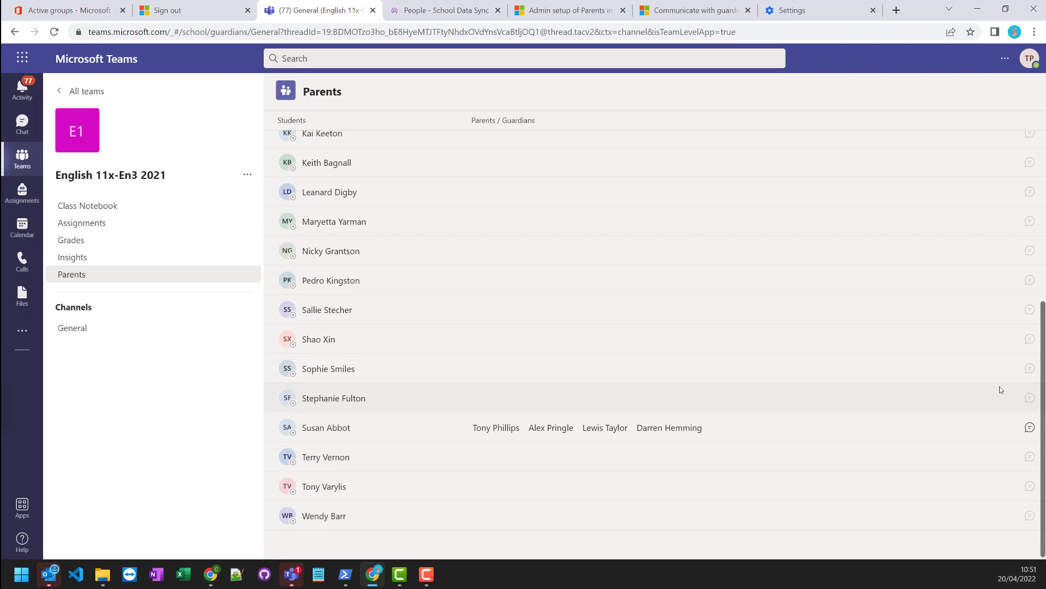
click(1030, 428)
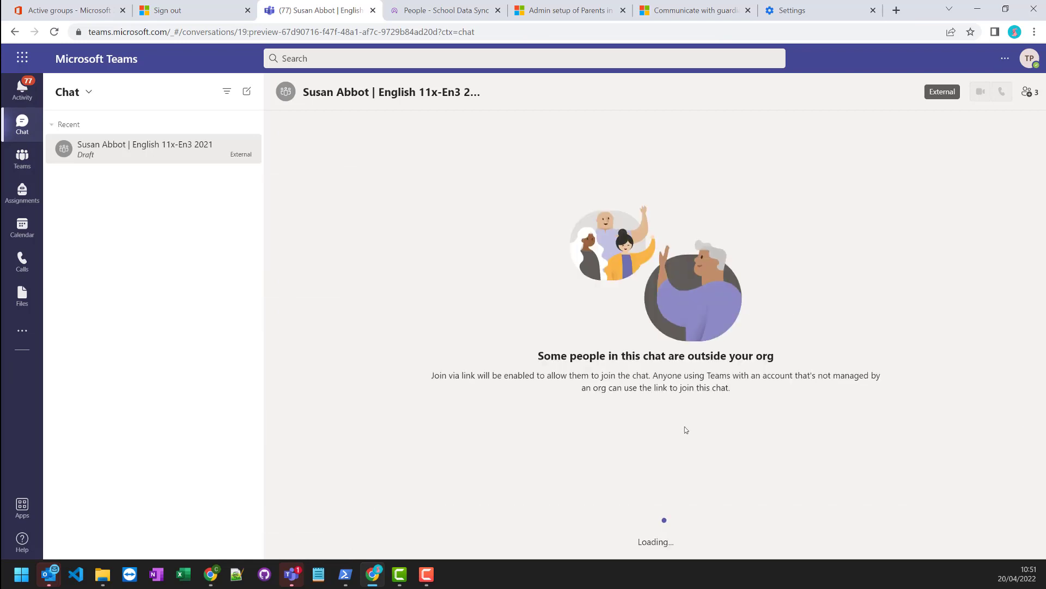
Send the guardians a message saying the student did a great job in class today
text(Hello, Susan did a great job today in class, well done Susan)
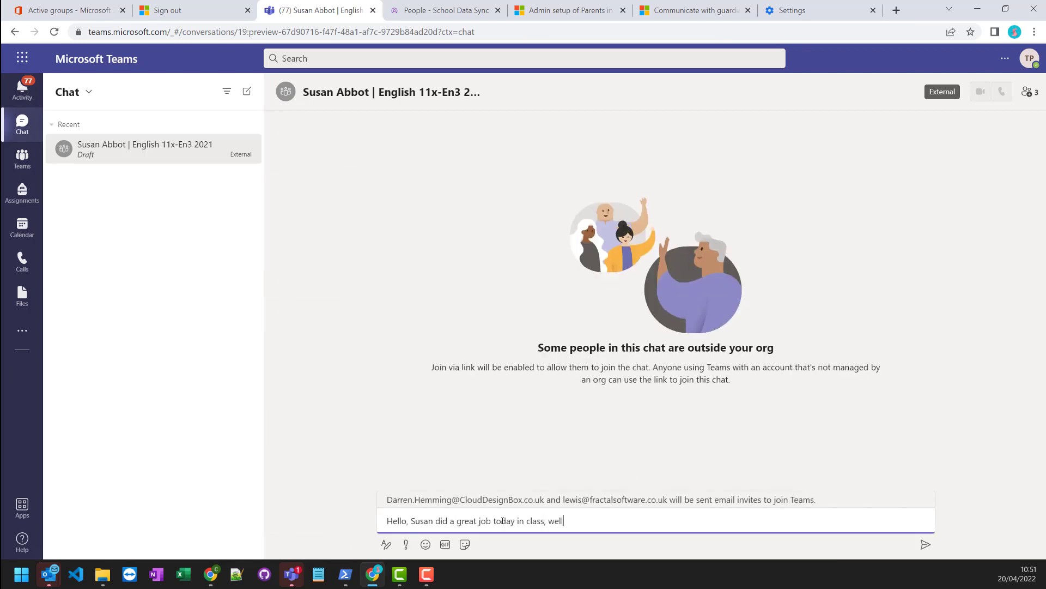
key(Return)
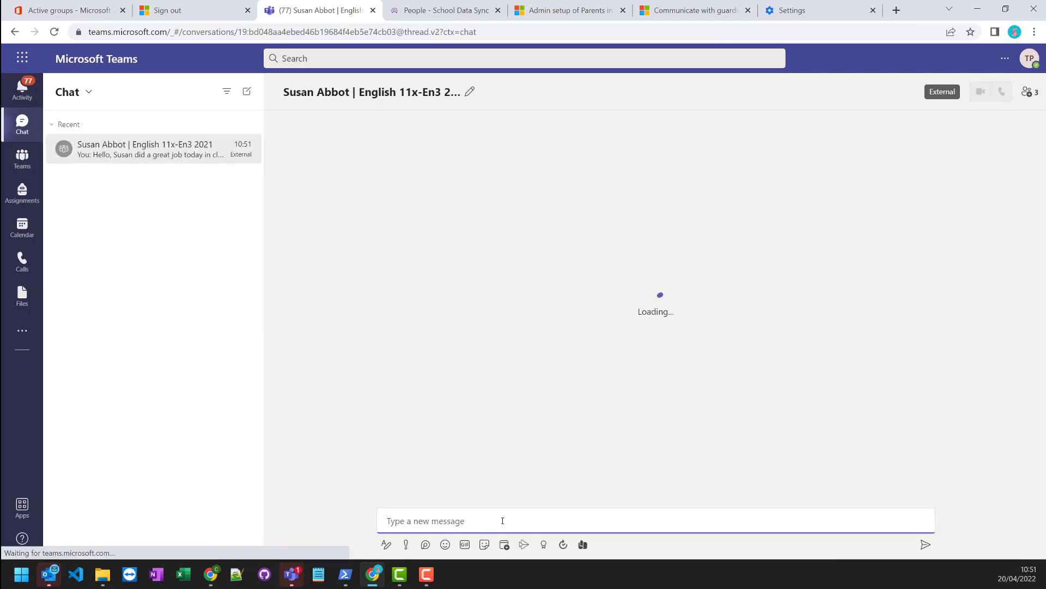